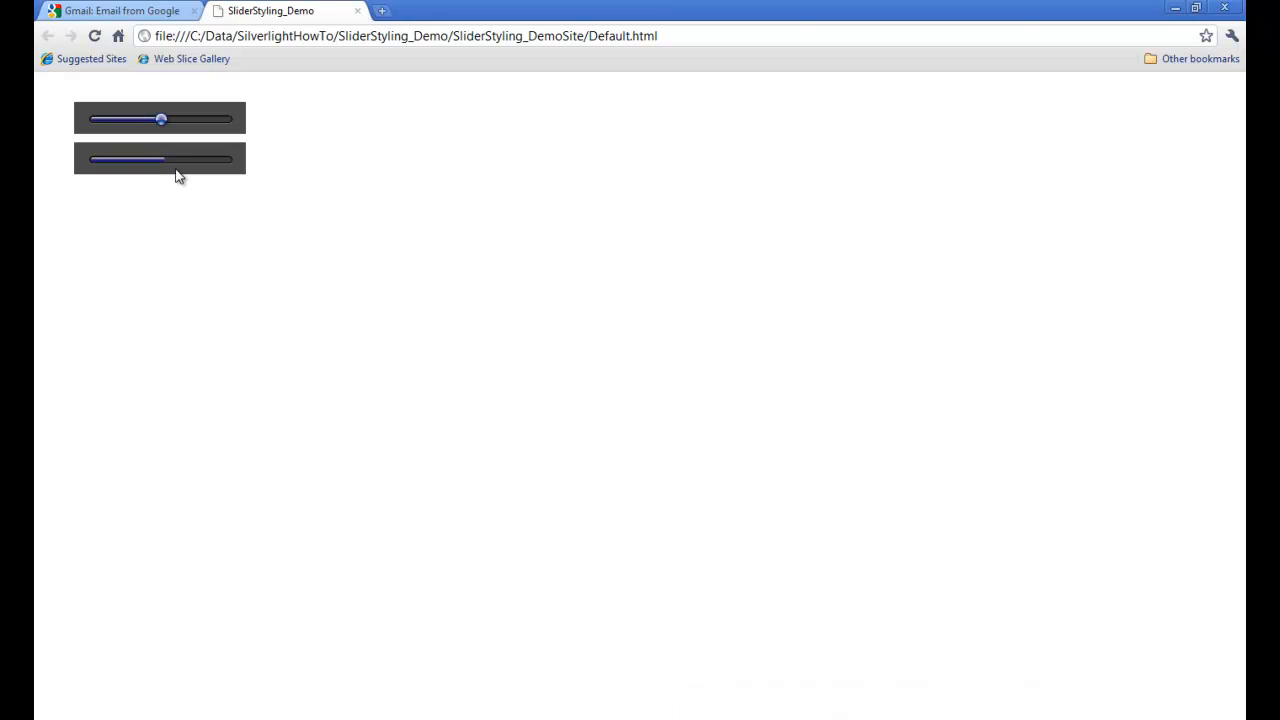
Try out the lower slider on the SliderStyling_Demo page to see how its thumb behaves
mouse_move(176, 163)
mouse_move(164, 168)
mouse_down()
mouse_move(108, 166)
mouse_move(212, 172)
mouse_move(142, 178)
mouse_up()
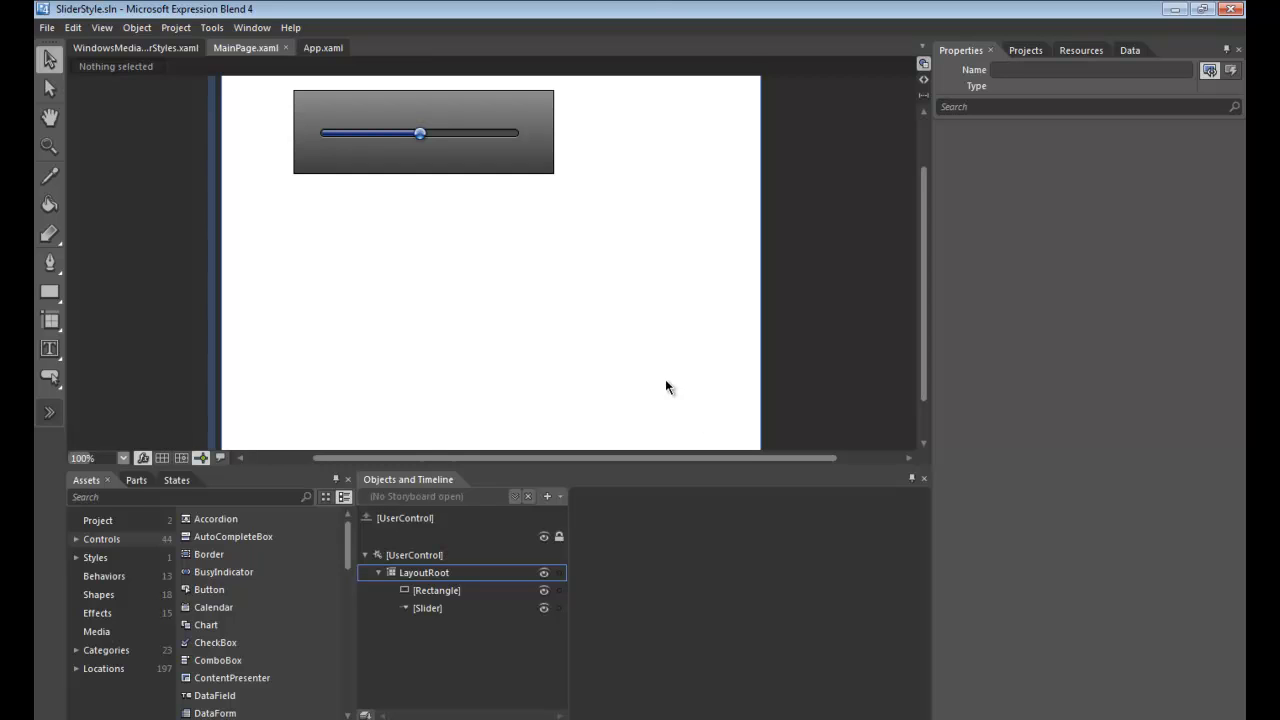
Duplicate the rectangle and slider together and place the copies directly below the originals
click(444, 592)
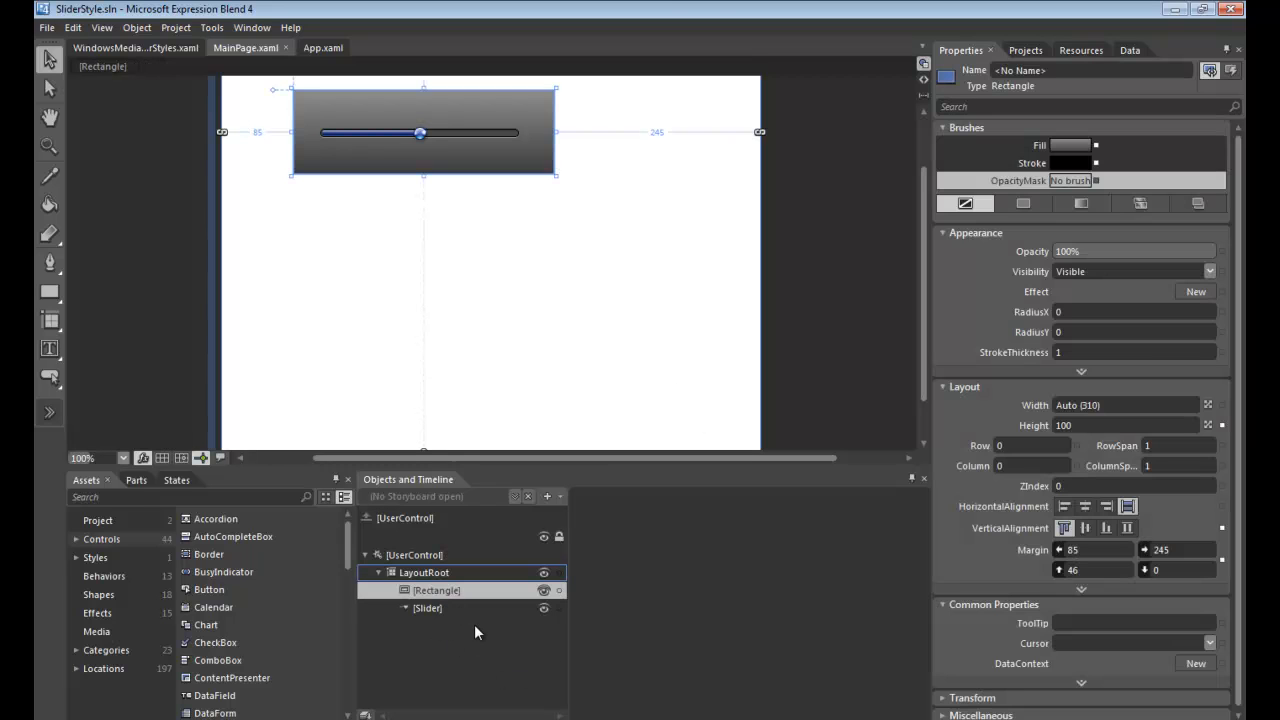
ctrl+click(460, 608)
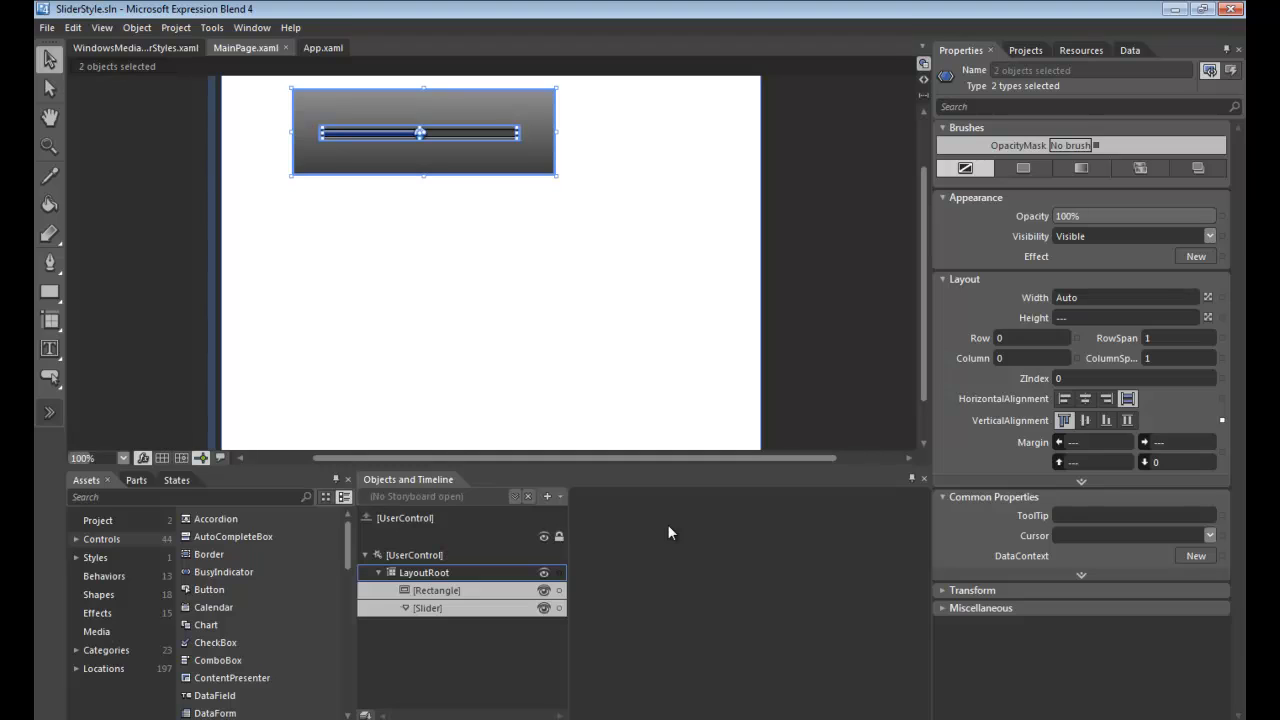
key(ctrl+v)
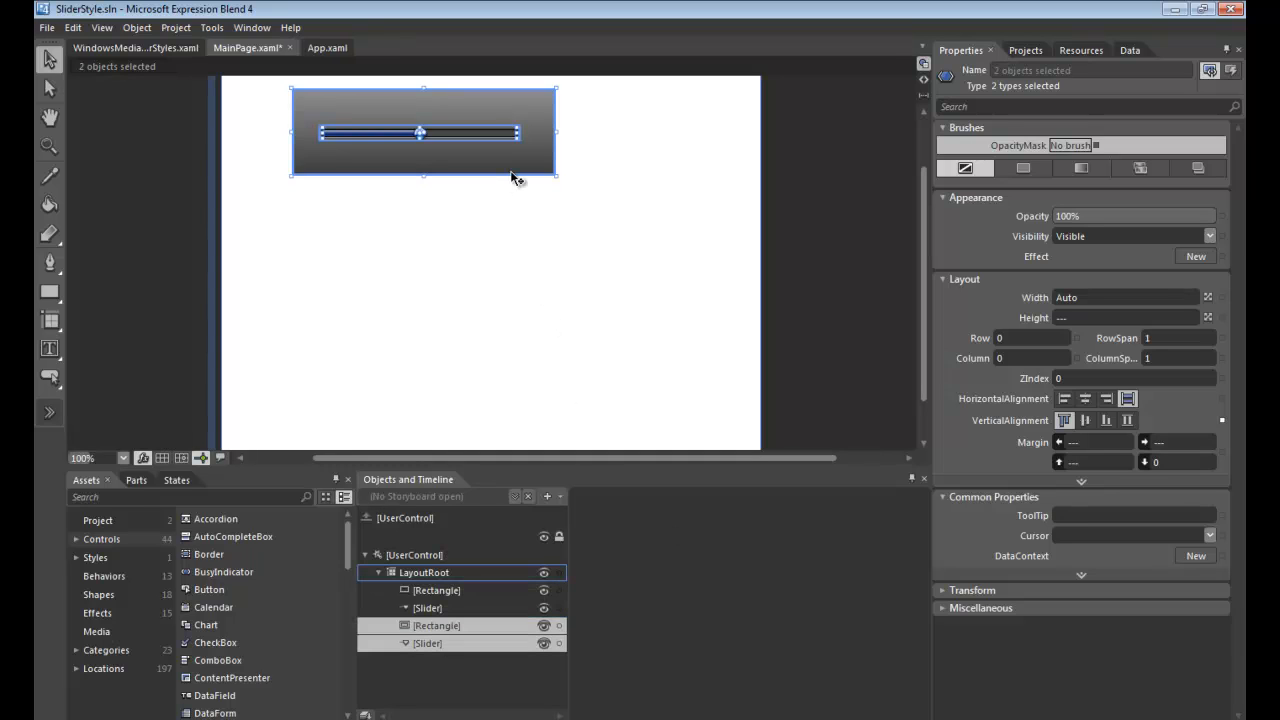
drag(511, 171, 518, 270)
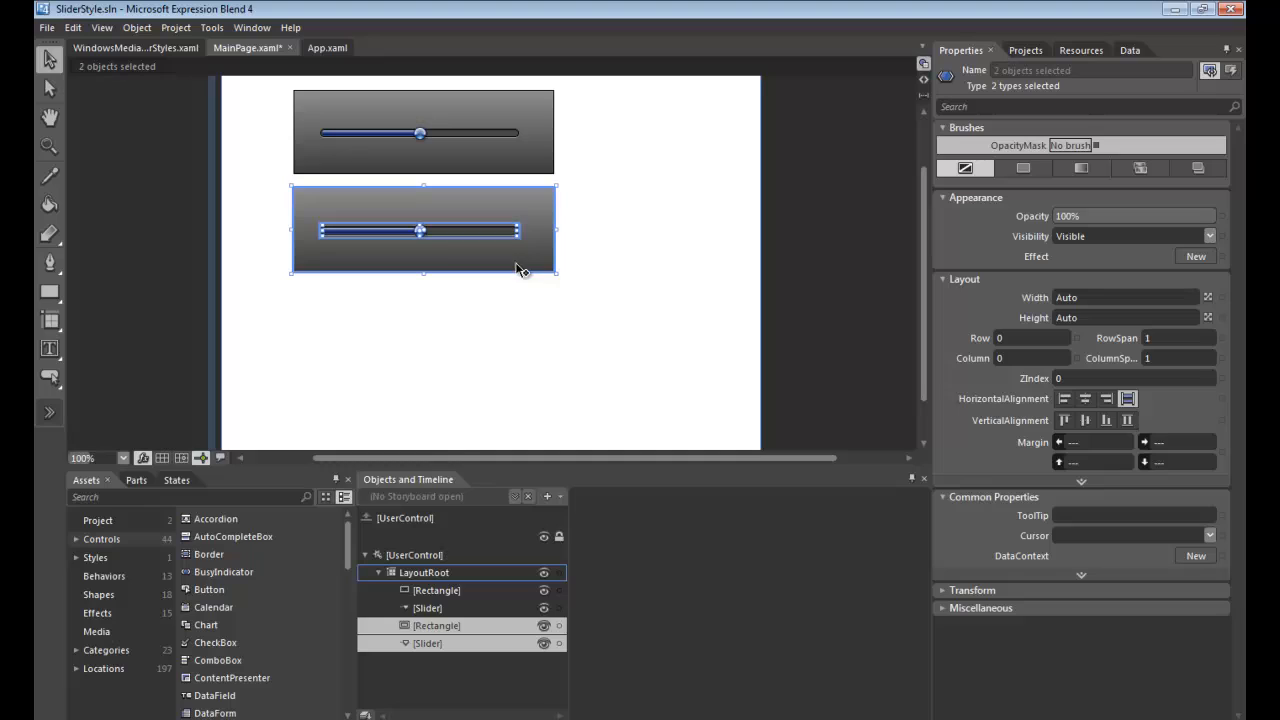
click(630, 187)
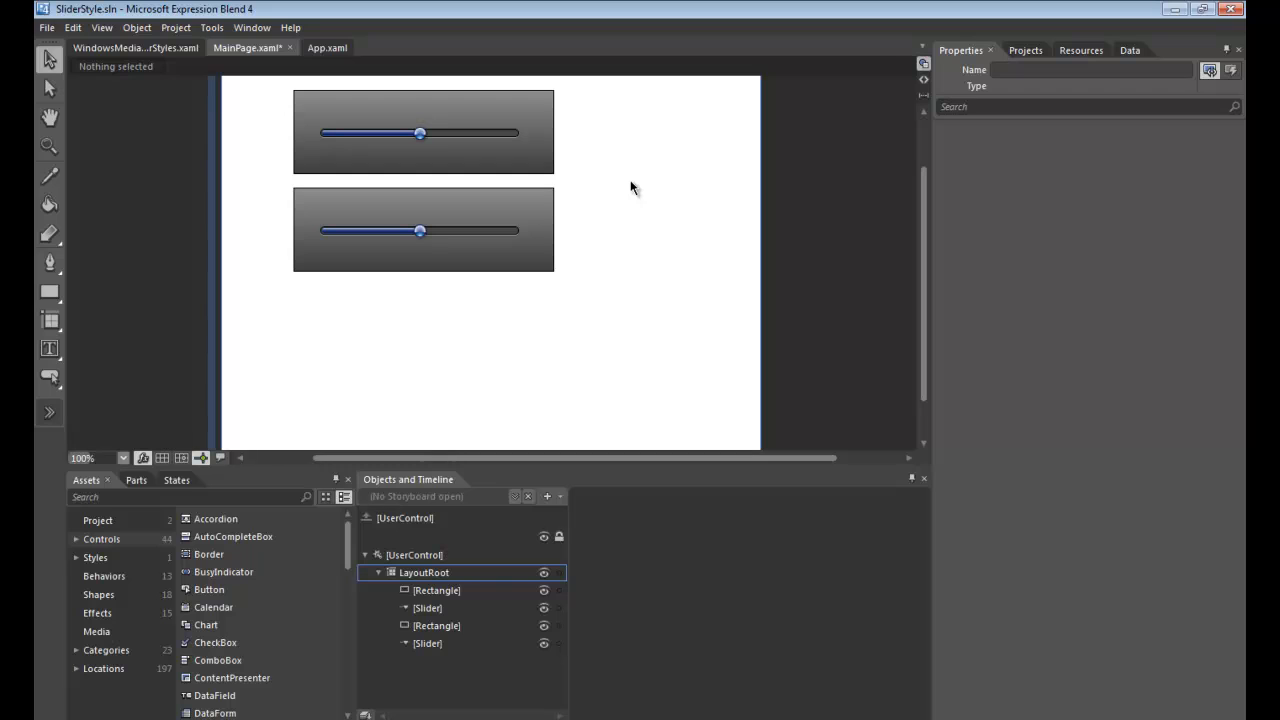
Create an editable copy of the lower slider's template as a style named ScrubberSlider, defined in this document
click(428, 237)
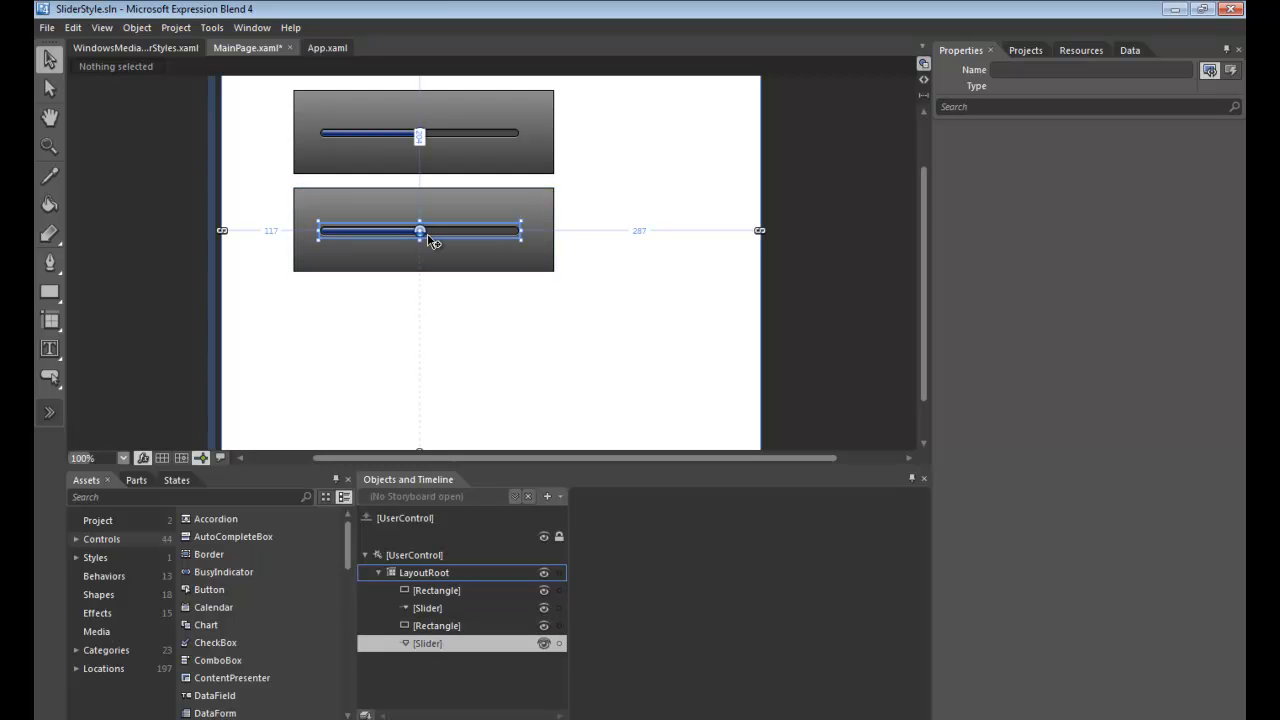
right_click(427, 233)
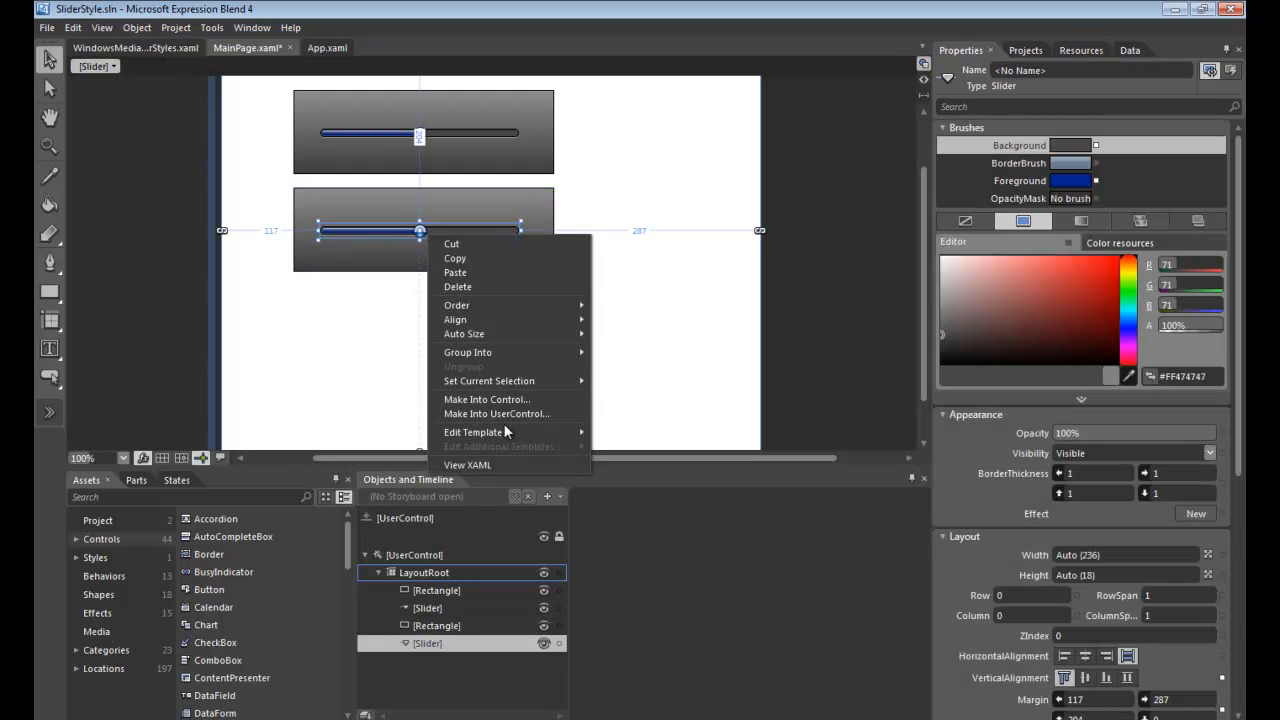
mouse_move(507, 432)
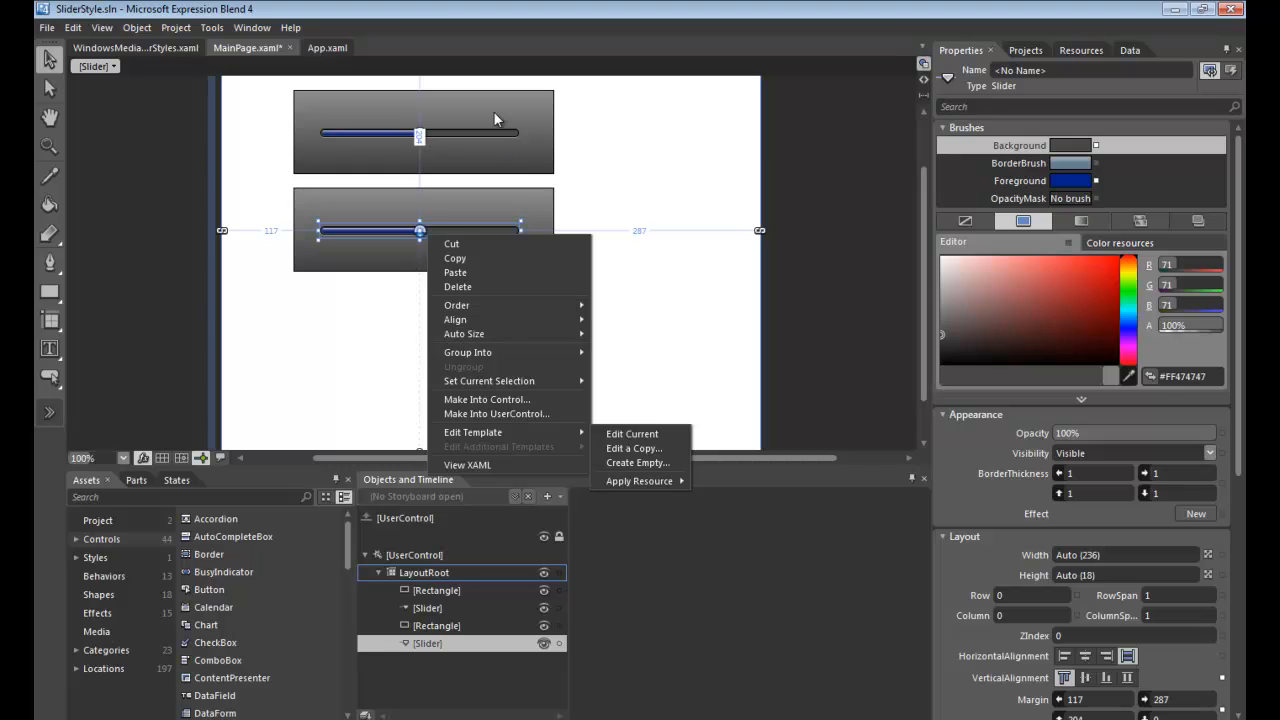
click(634, 448)
text(S)
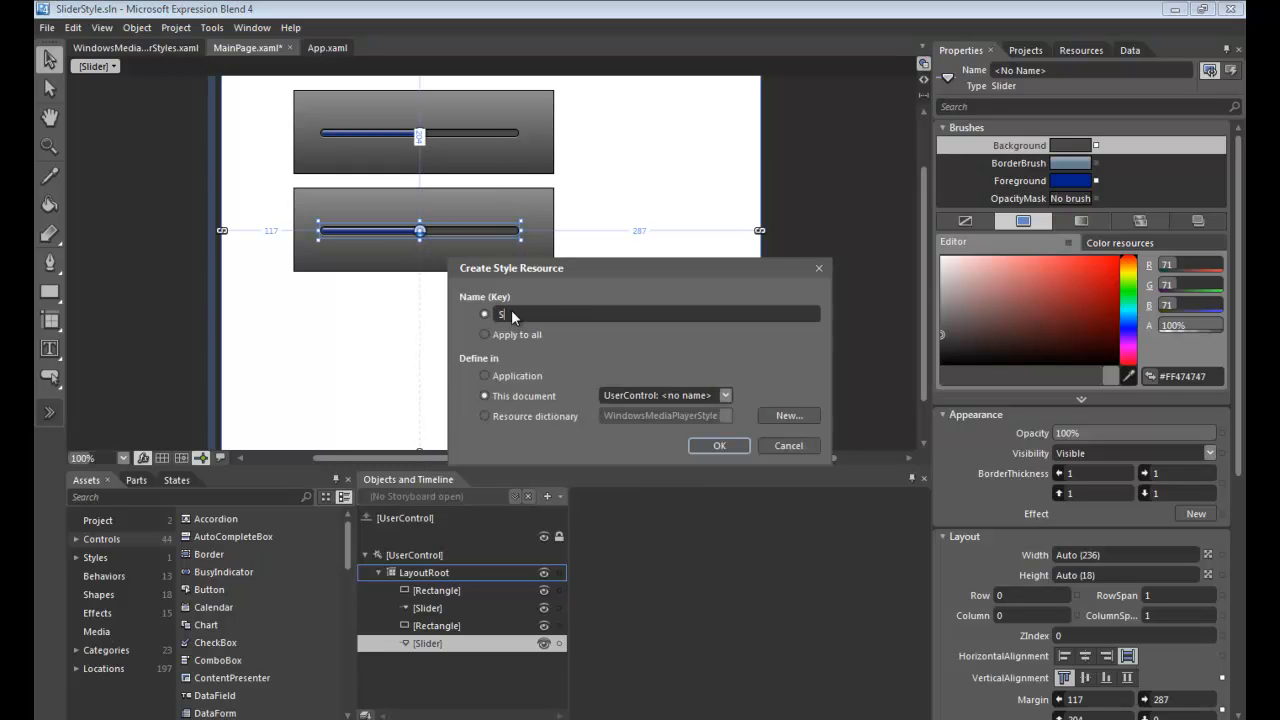
text(d)
text(lider)
click(714, 446)
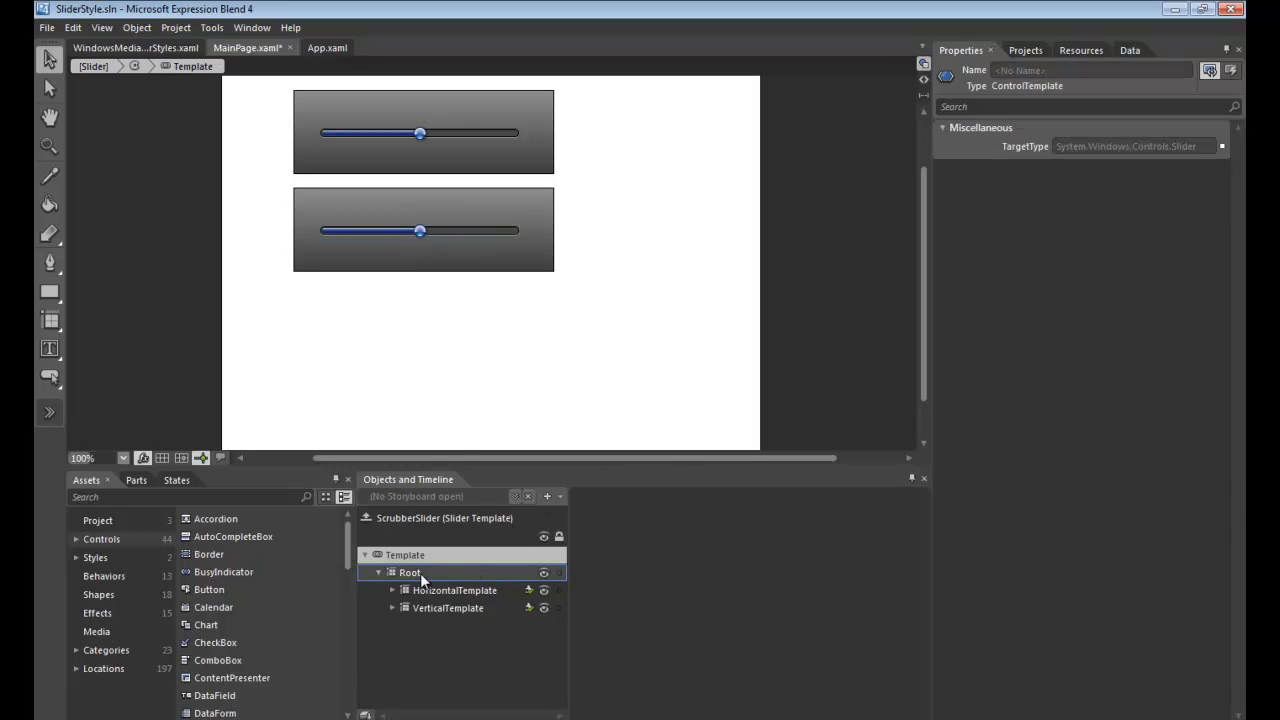
In the template's base state, set the opacity of HorizontalThumb inside HorizontalTemplate to 0%
click(392, 590)
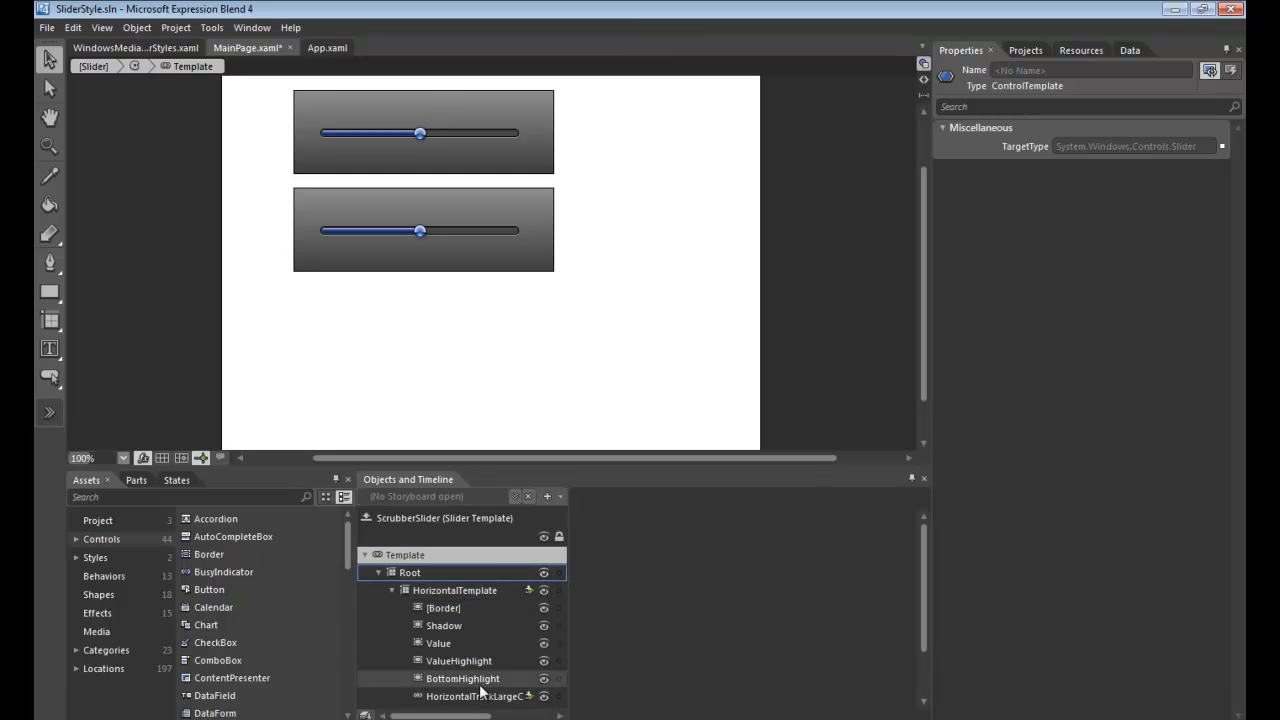
click(177, 480)
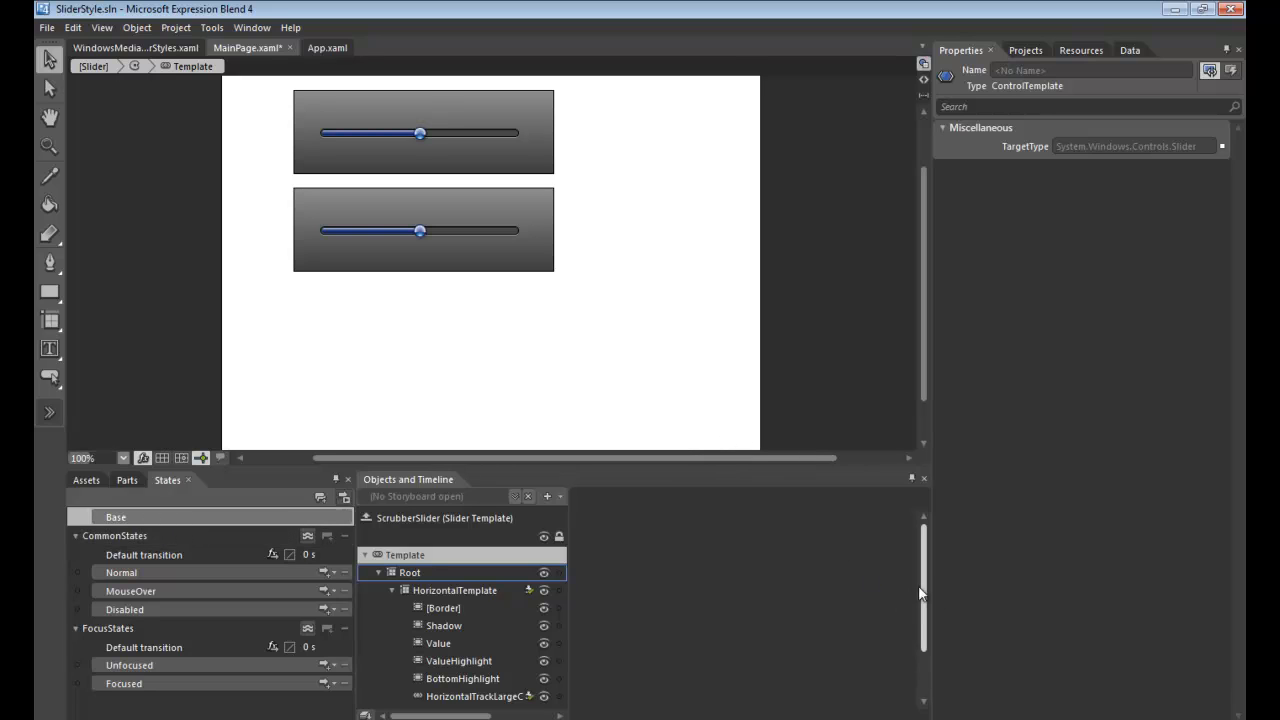
drag(918, 585, 931, 605)
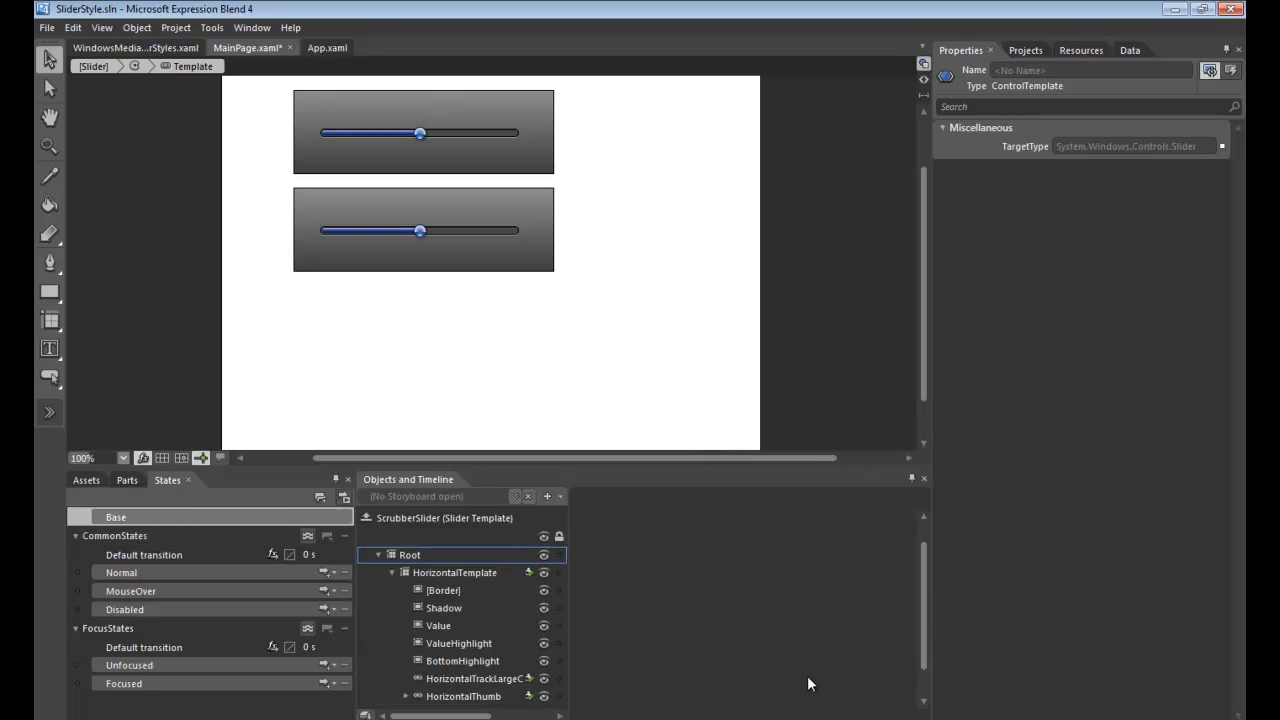
click(478, 697)
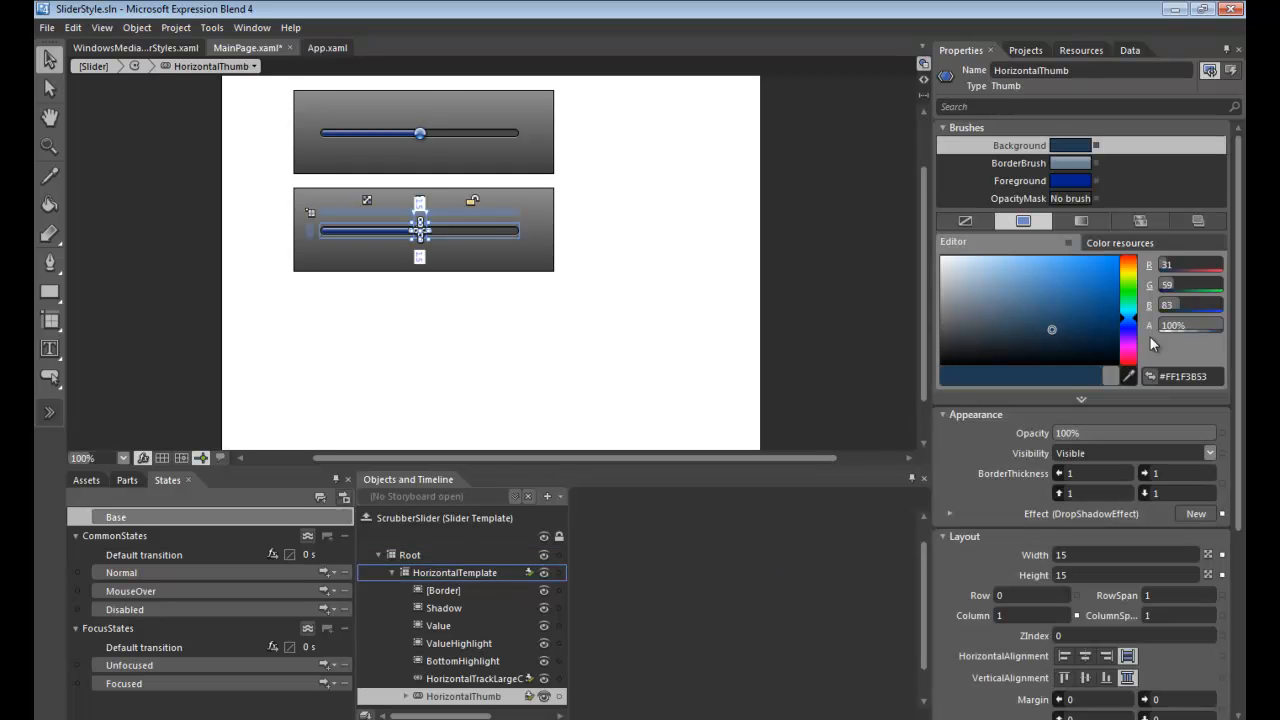
click(1105, 433)
text(0)
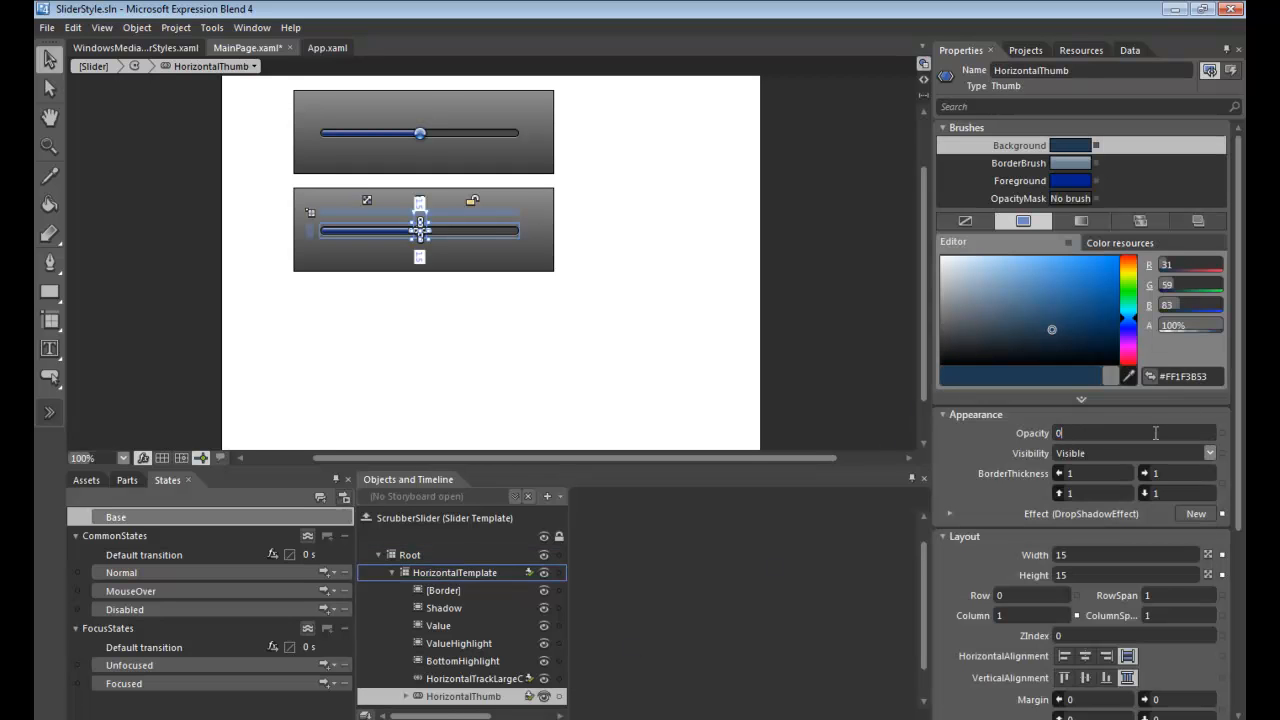
key(Return)
Record the MouseOver state with the HorizontalThumb opacity set to 100%
click(437, 562)
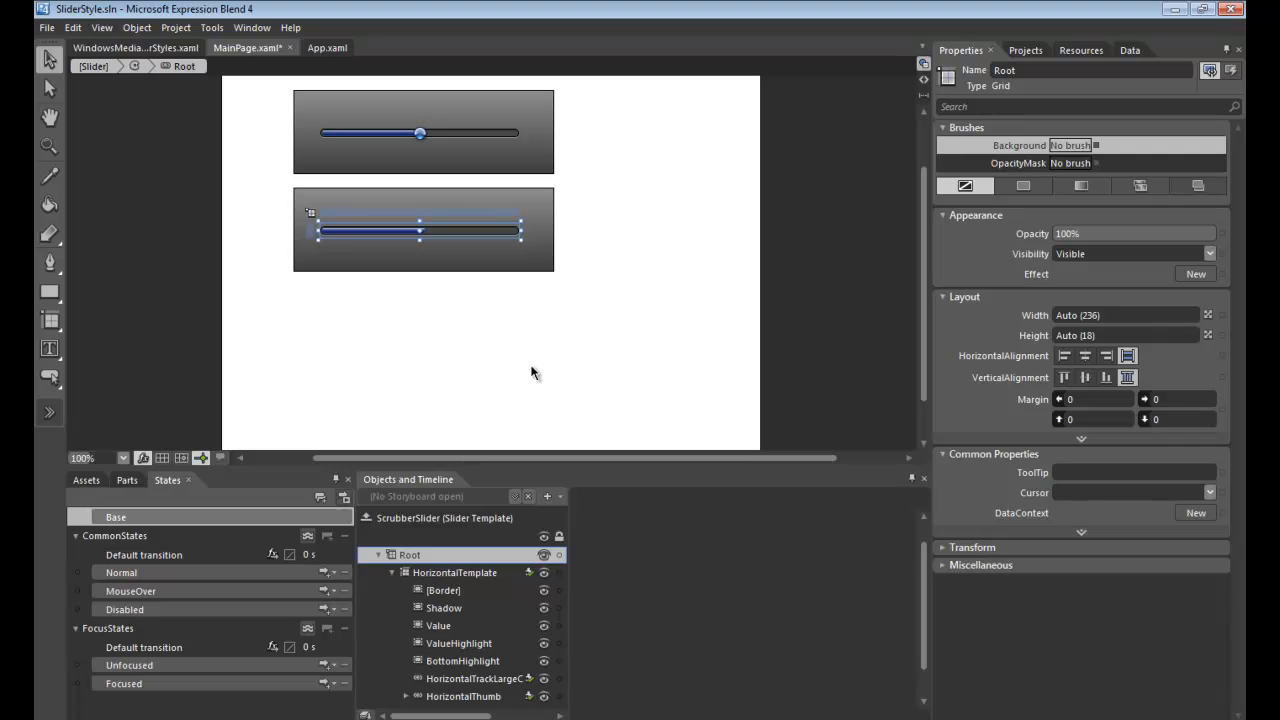
click(151, 587)
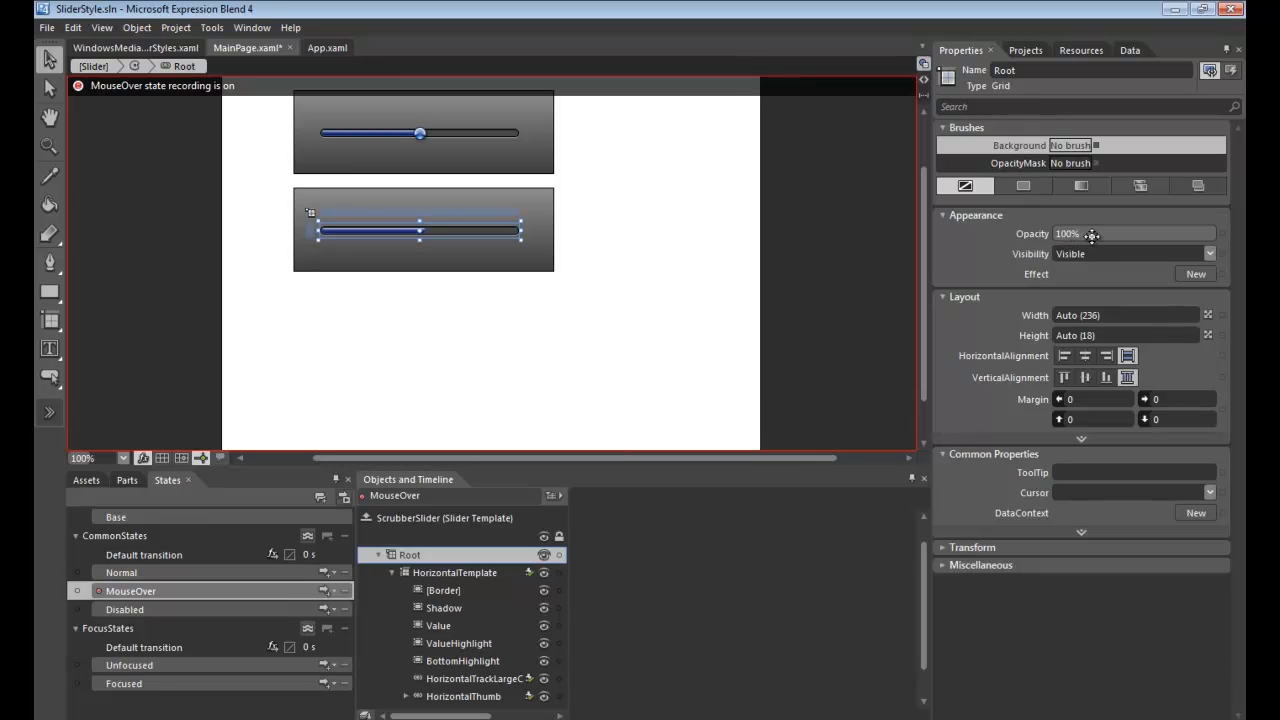
click(487, 697)
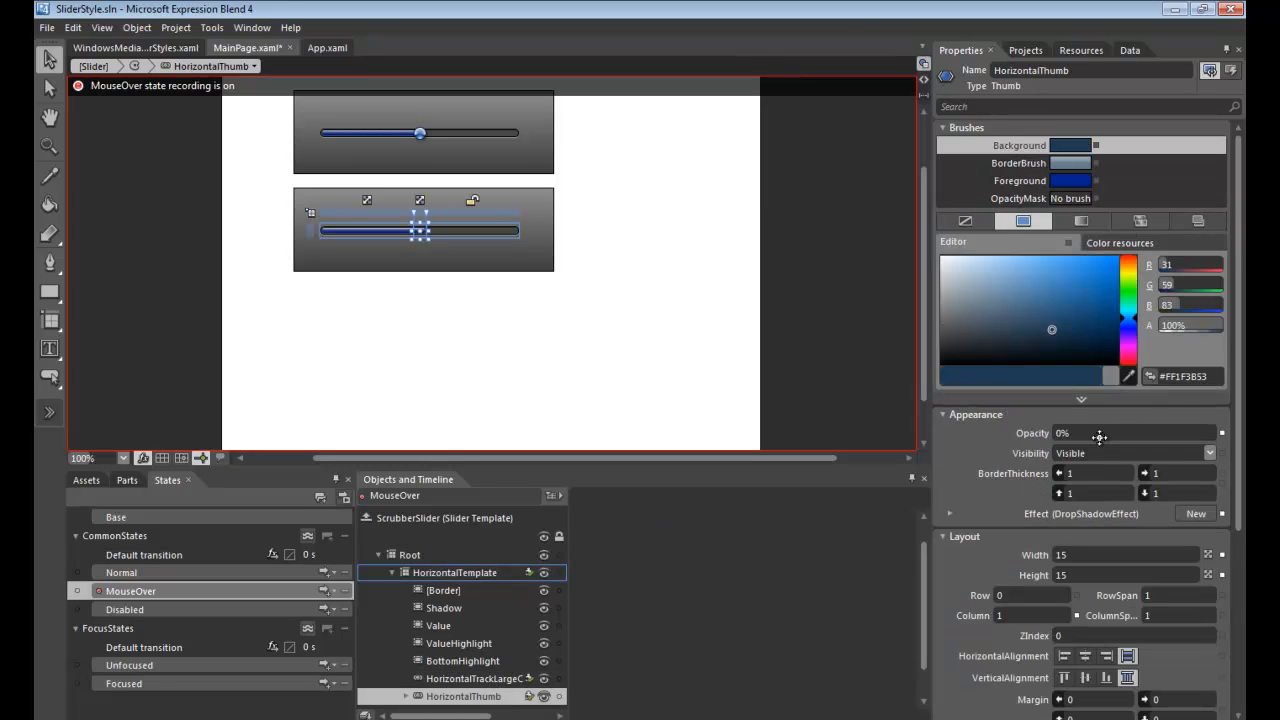
click(1099, 437)
text(100)
key(Return)
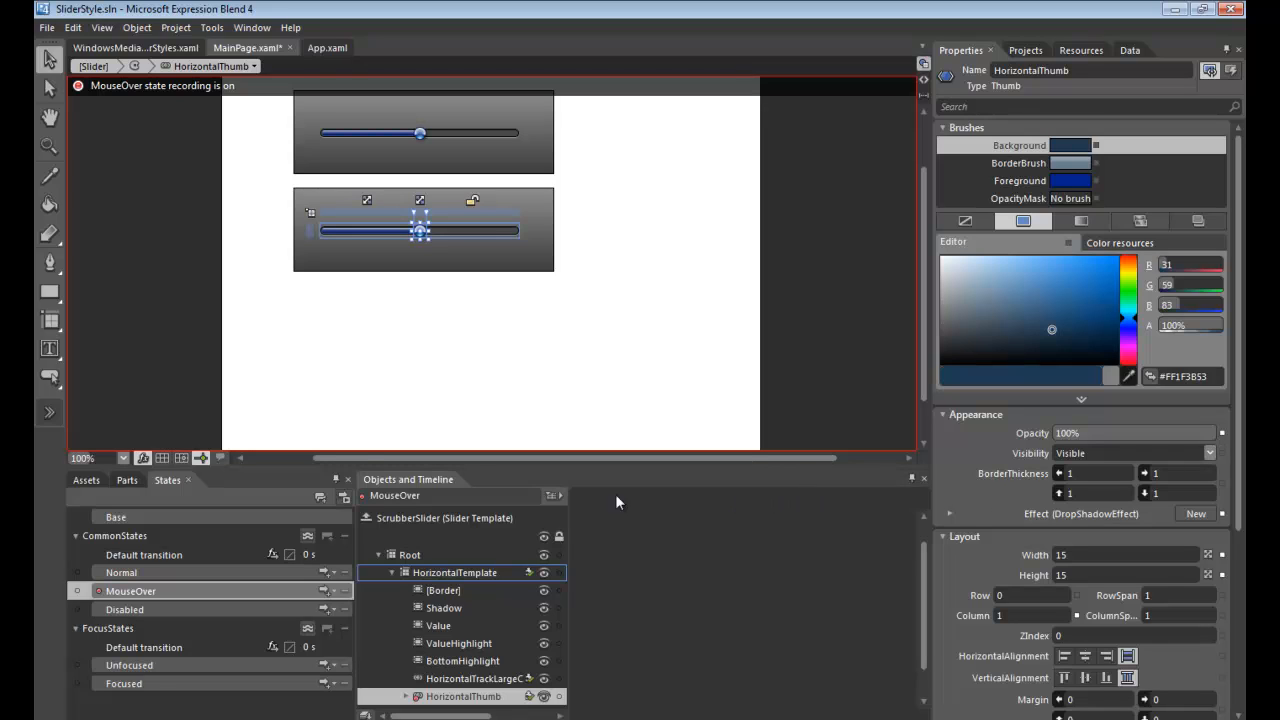
Set the default transition of the CommonStates group to 0.25 s
click(306, 554)
text(.25)
key(Return)
Set the HorizontalThumb's width and height to 11 in the MouseOver state
click(1062, 555)
text(11)
click(1064, 576)
text(11)
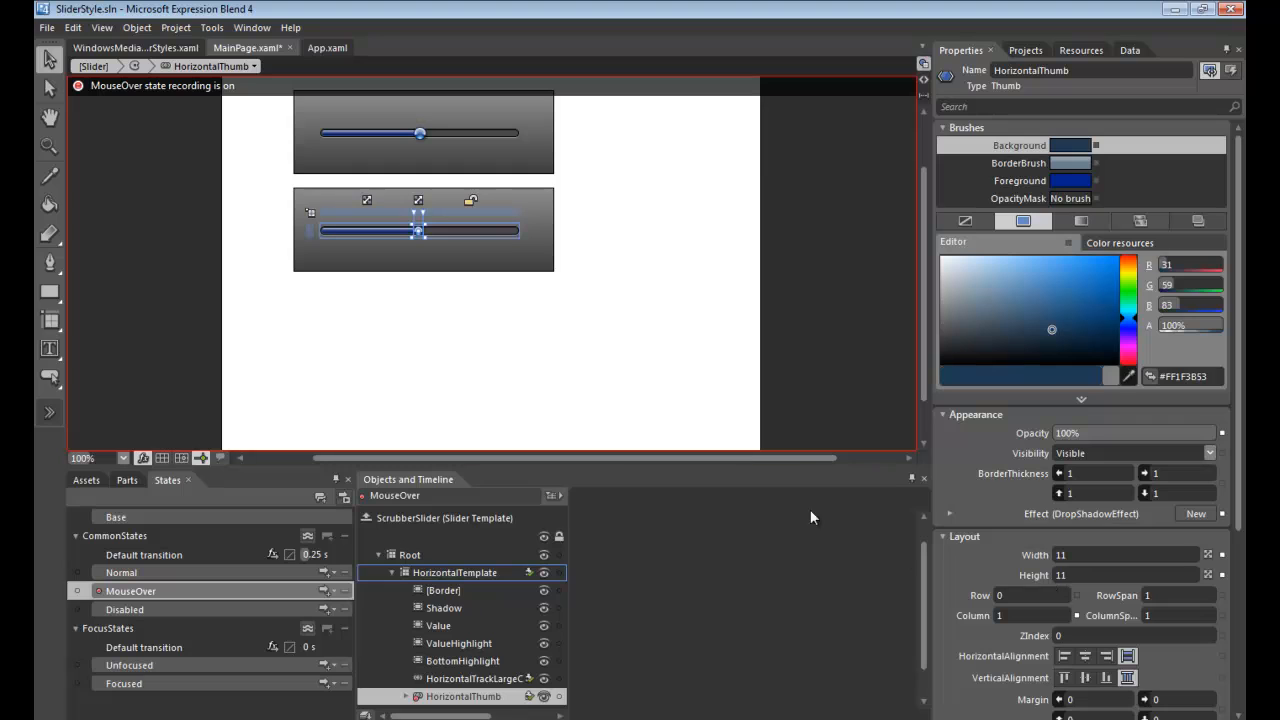
Run the project in the browser and dismiss the development server notification
click(176, 27)
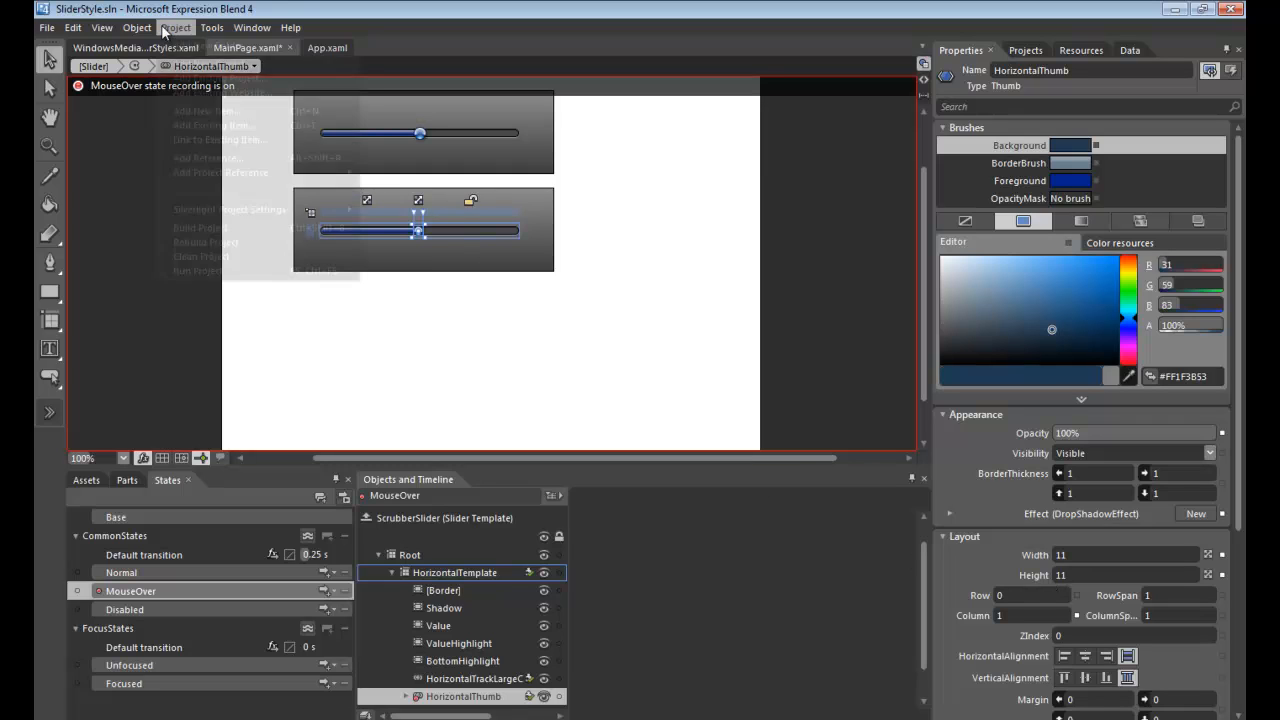
click(199, 269)
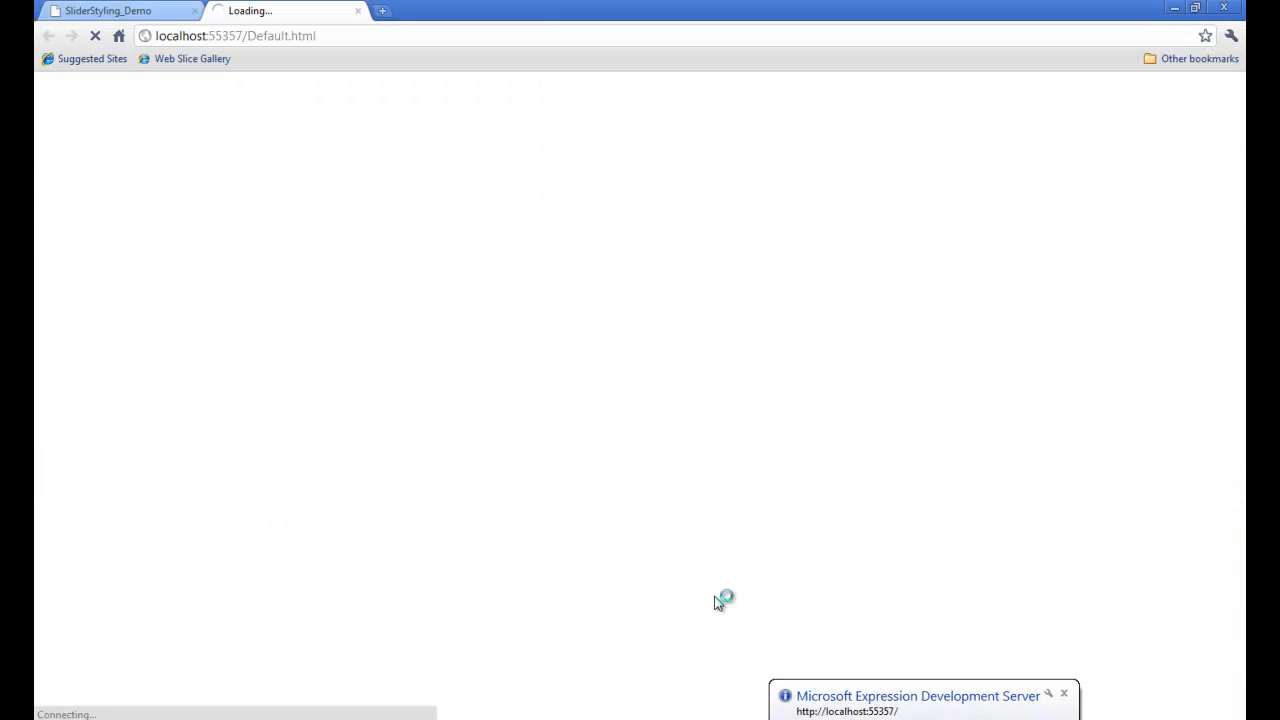
click(1066, 697)
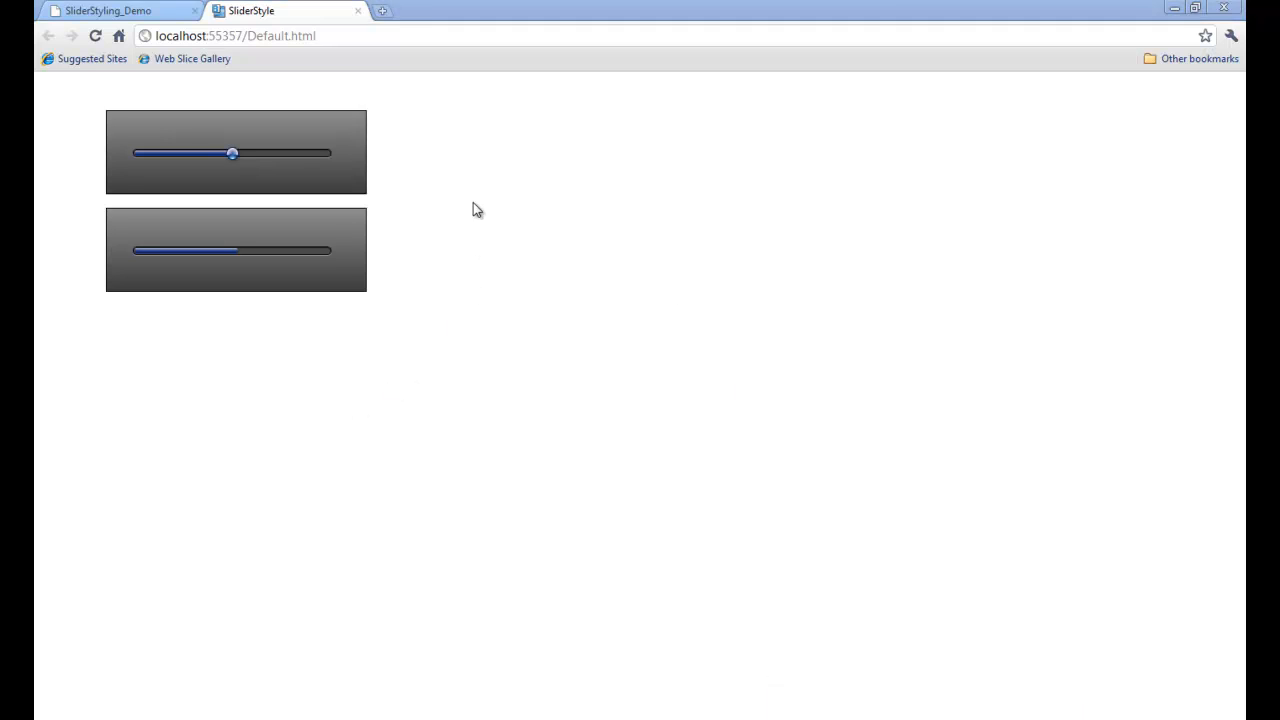
Test both sliders on the running page by moving their values, and close the test page
click(234, 162)
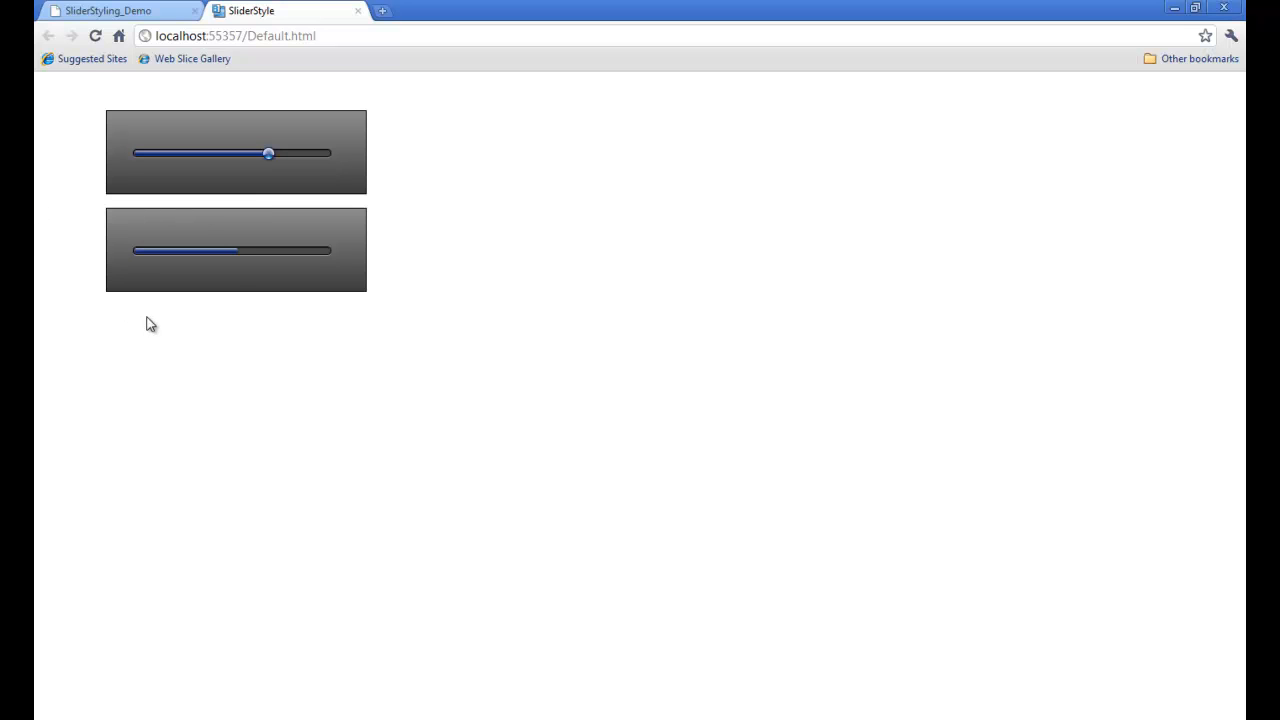
click(224, 251)
drag(145, 262, 250, 266)
drag(328, 252, 205, 253)
click(358, 12)
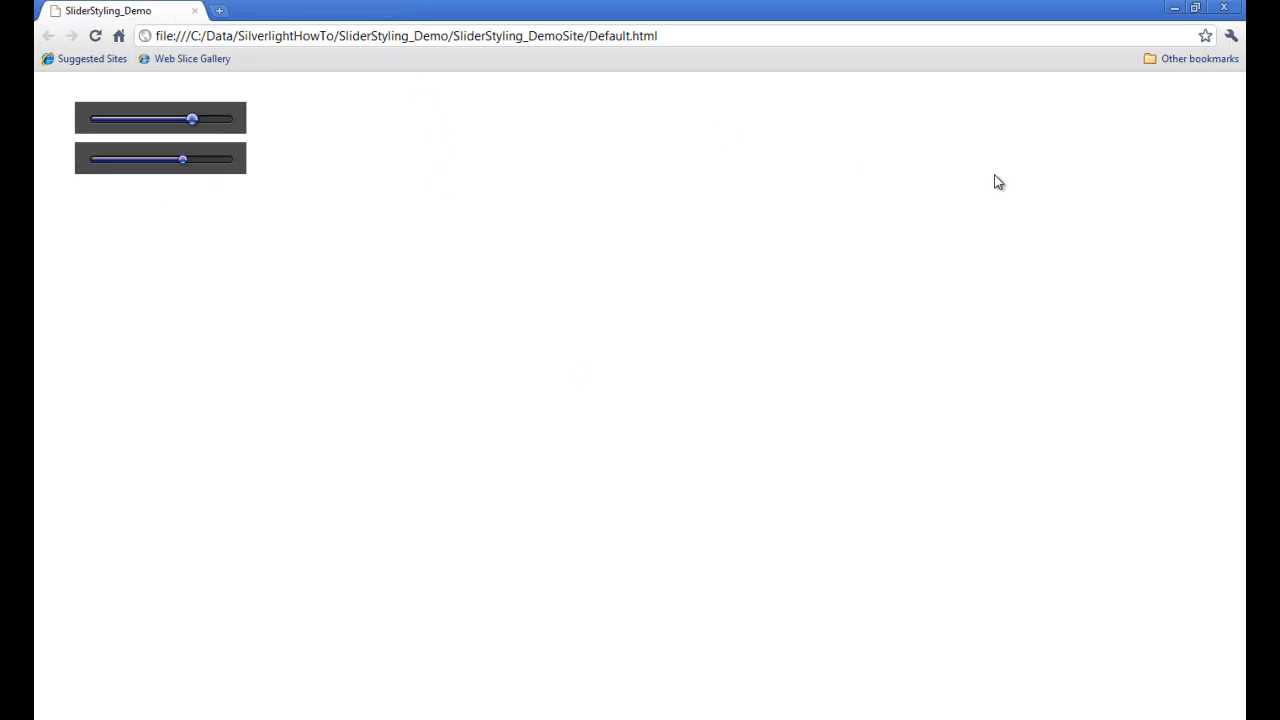
Return to Expression Blend, stop MouseOver state recording by choosing the Base state, and exit the slider template
click(1174, 8)
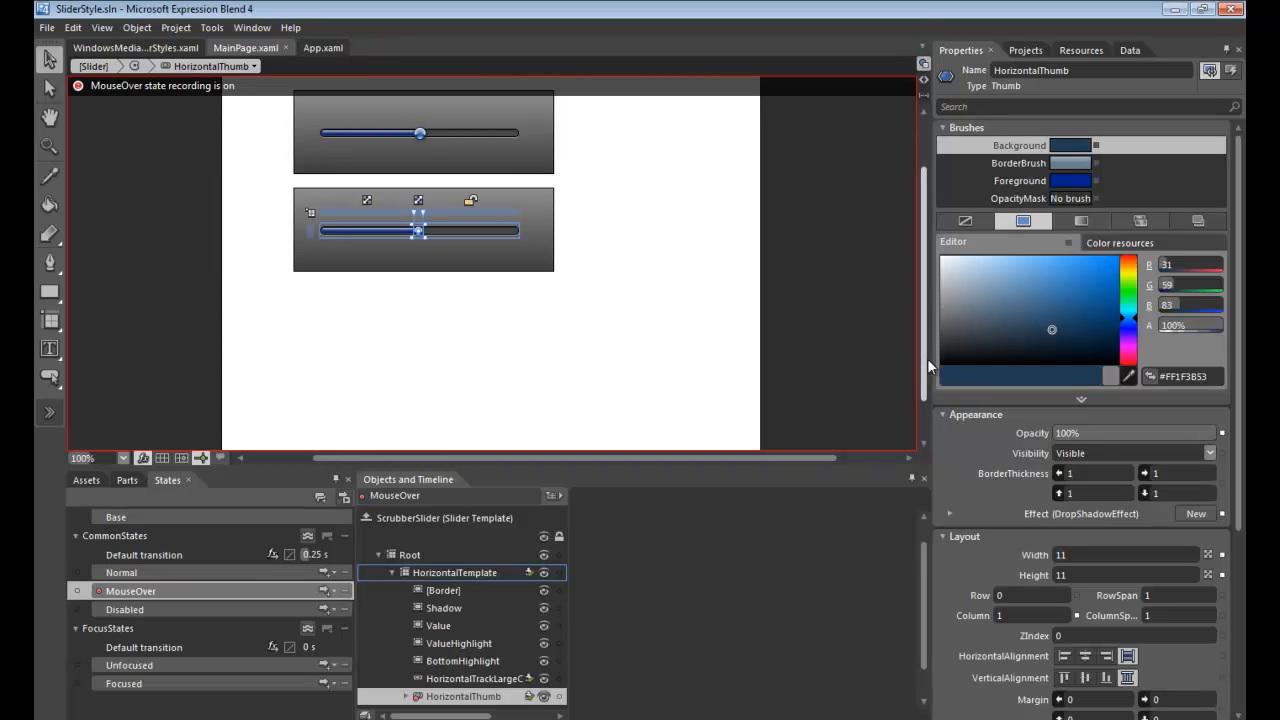
scroll(927, 333, up, 1)
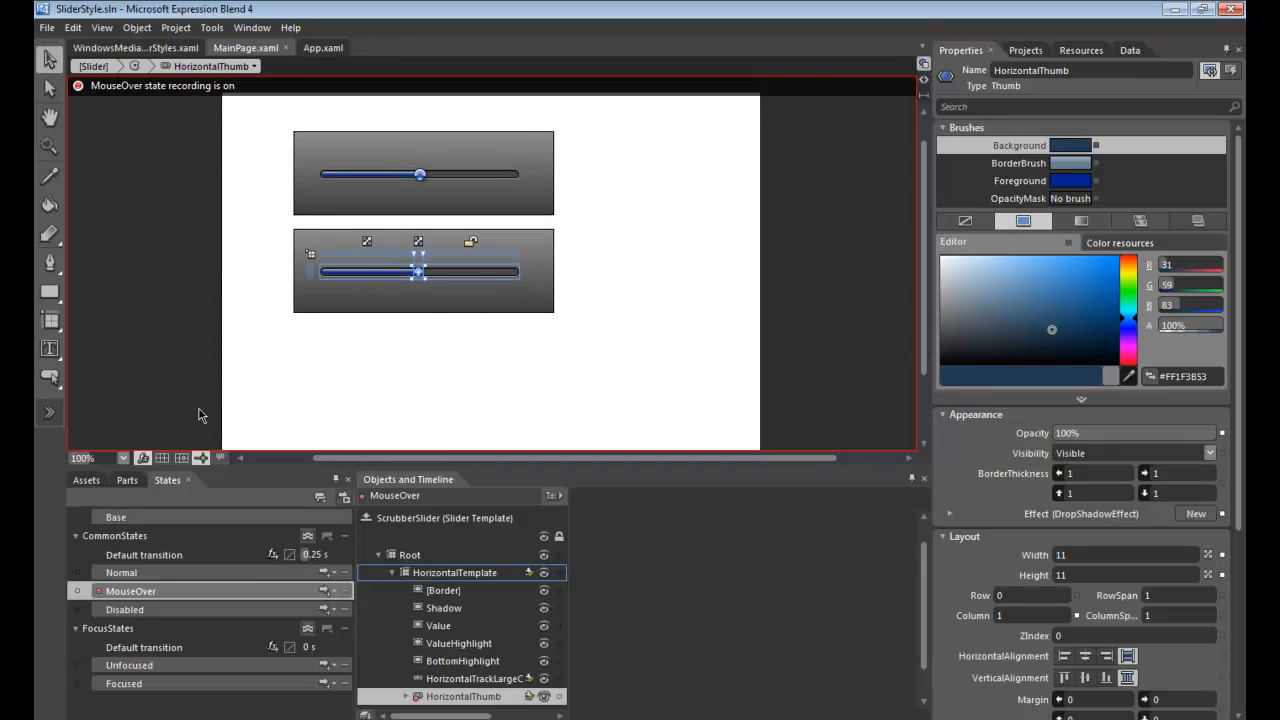
click(122, 517)
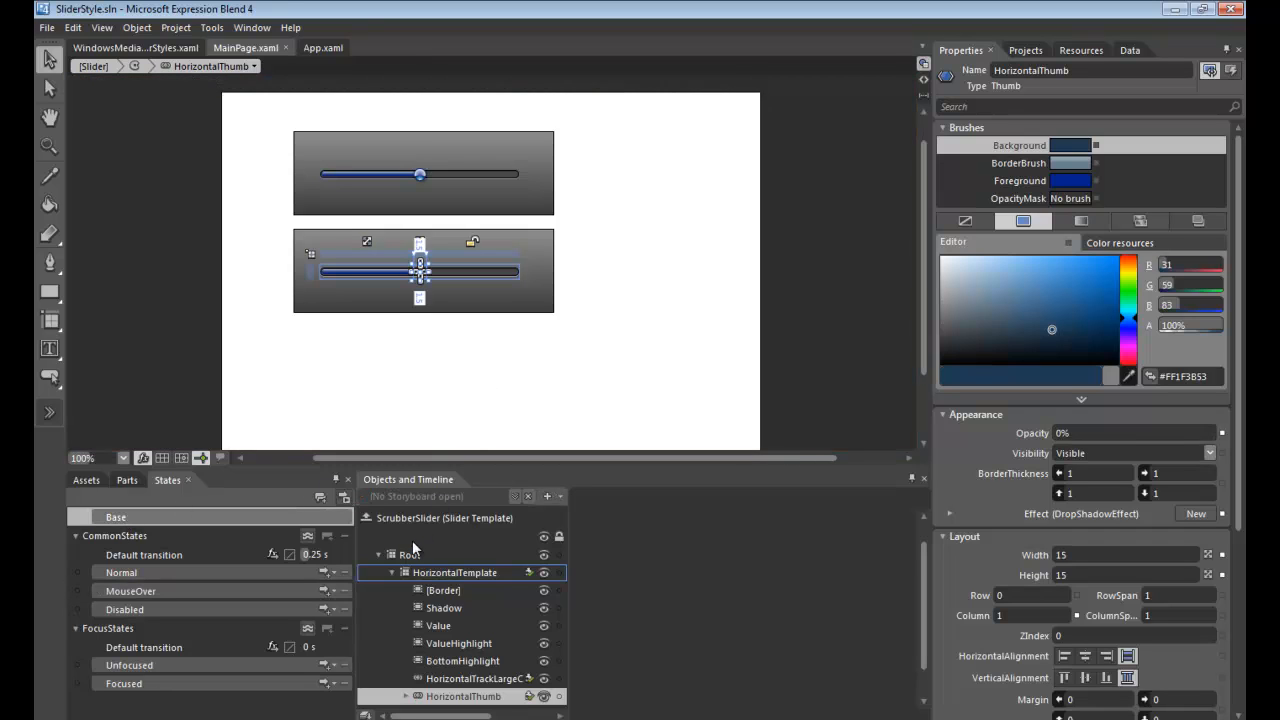
click(366, 518)
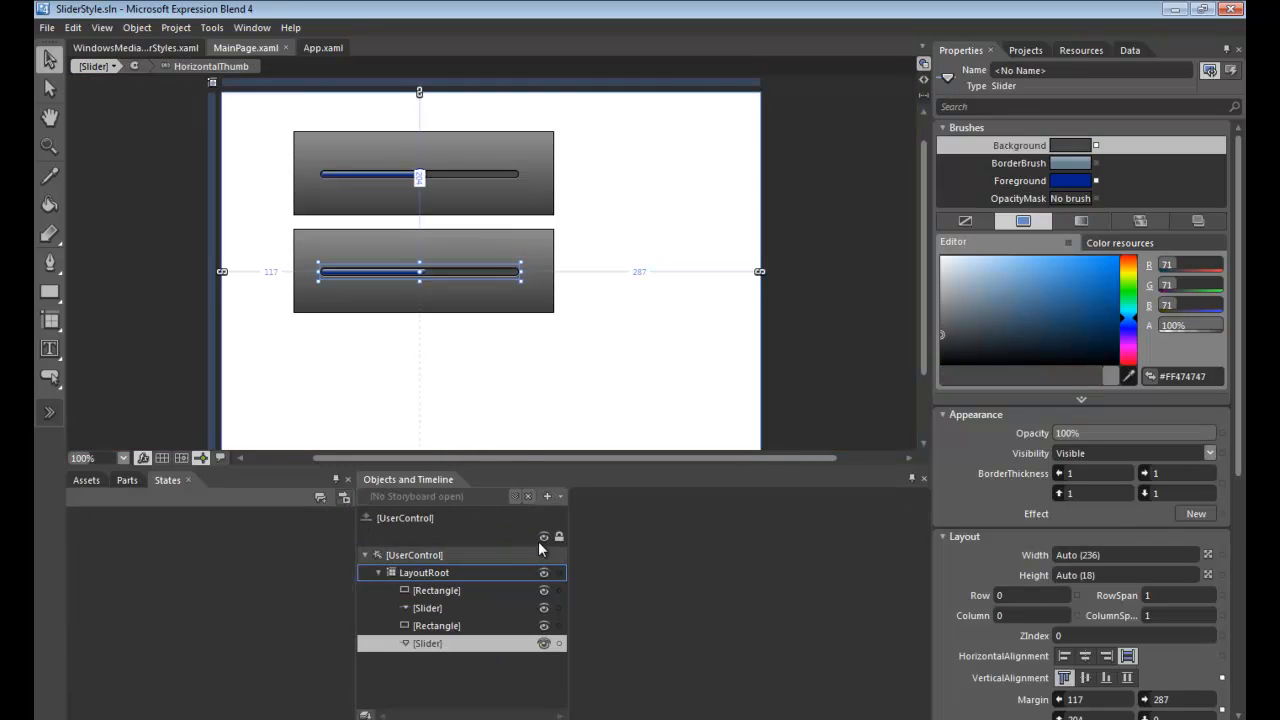
Duplicate the uppermost rectangle and its slider, and place the copies below the second slider
drag(271, 109, 512, 183)
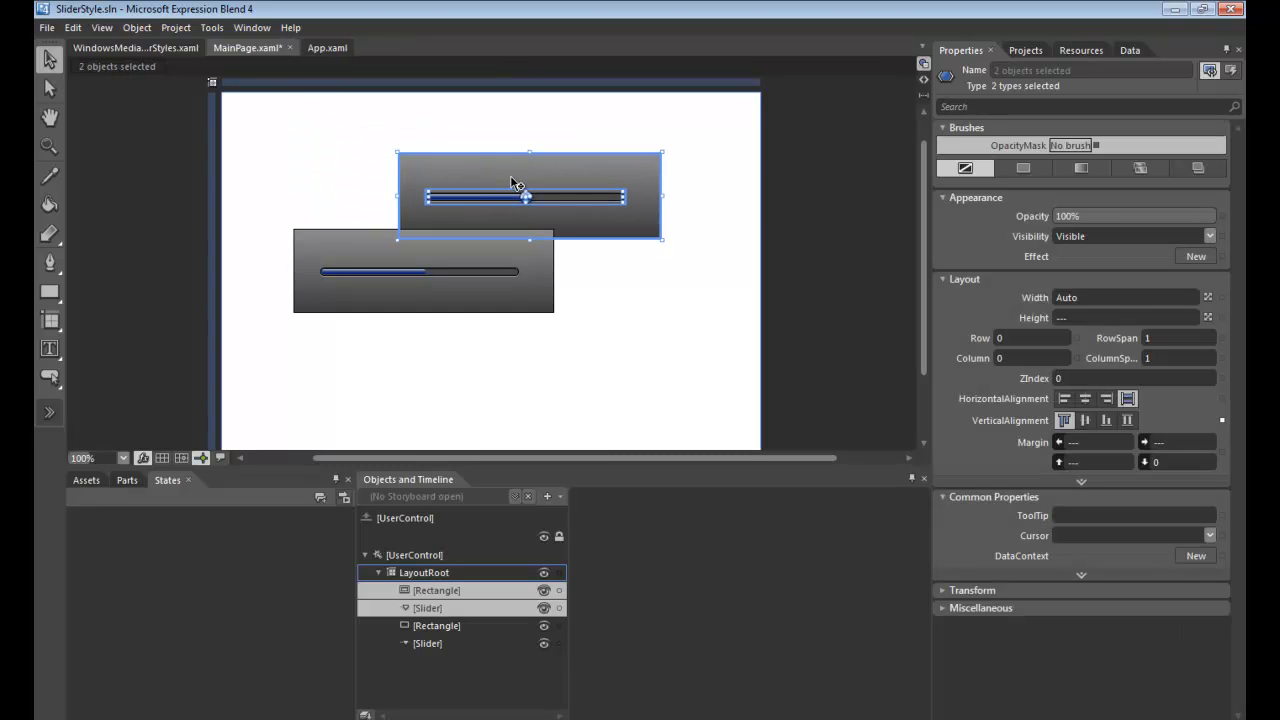
key(ctrl+z)
click(266, 110)
drag(266, 110, 636, 227)
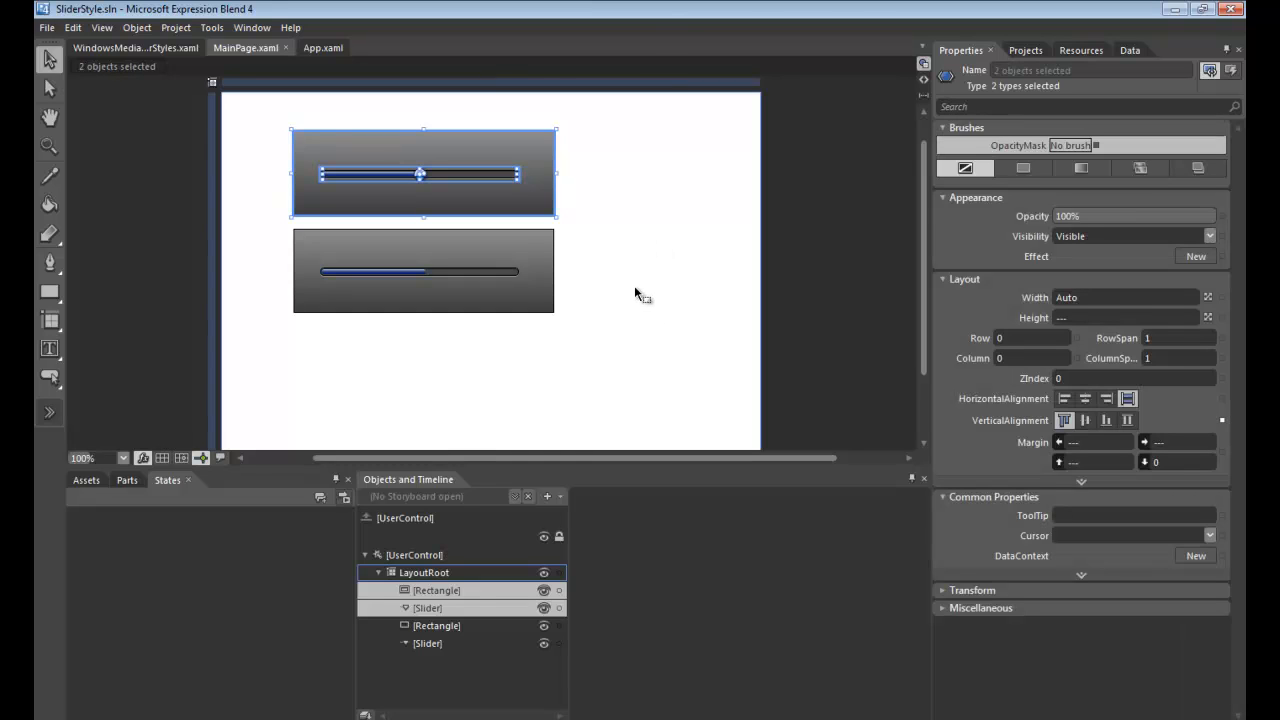
key(ctrl+shift+bracketright)
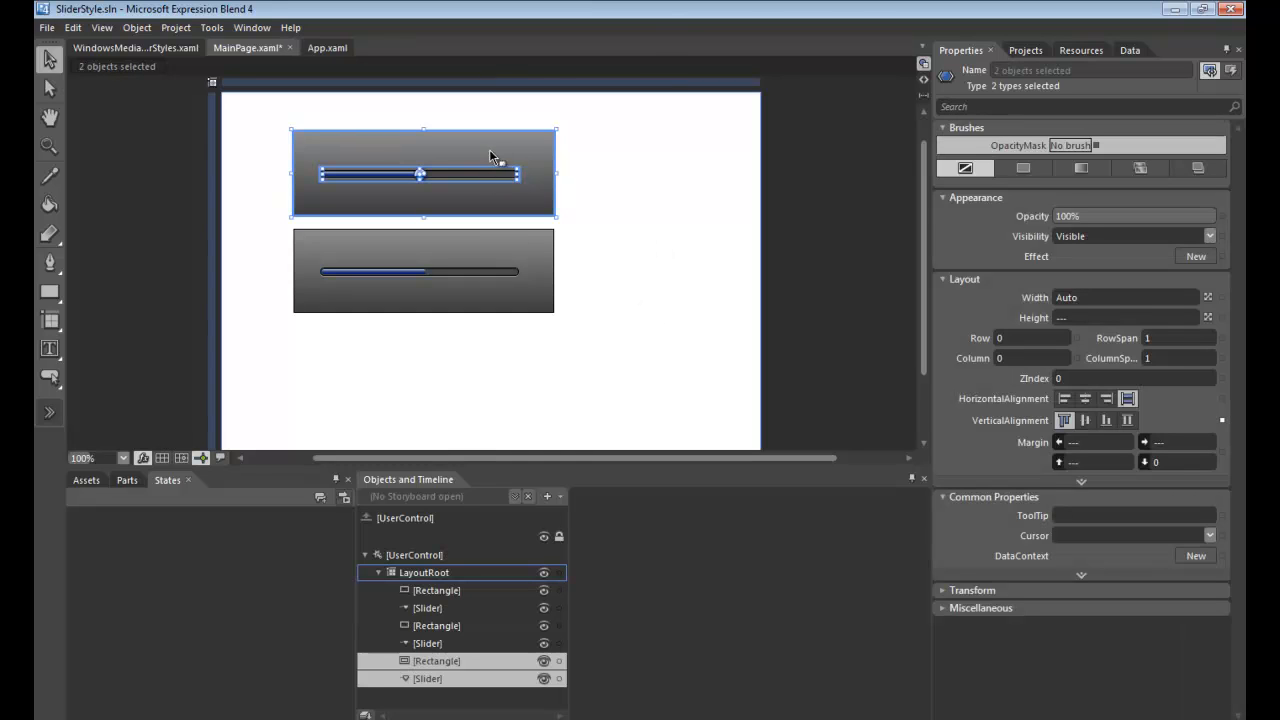
drag(490, 150, 521, 346)
Recolor the gradient fill of the lowest rectangle to run from medium blue down to dark blue #FF002241
click(603, 349)
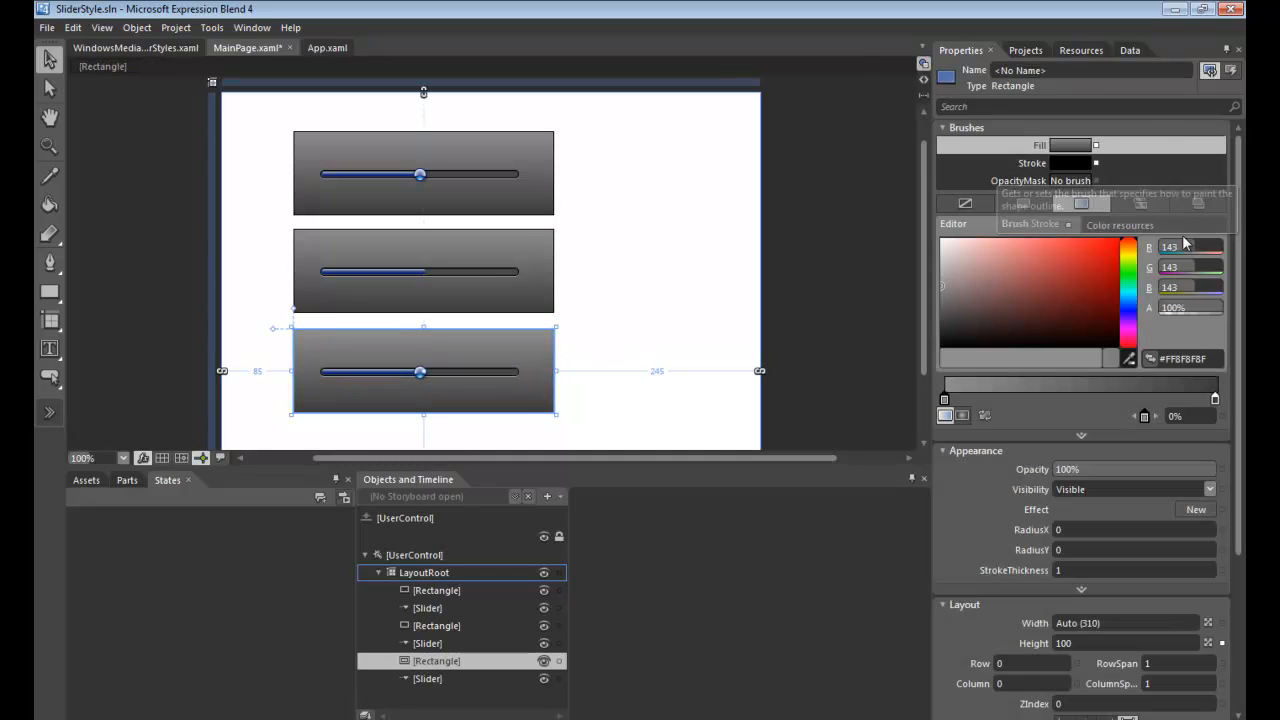
click(1128, 300)
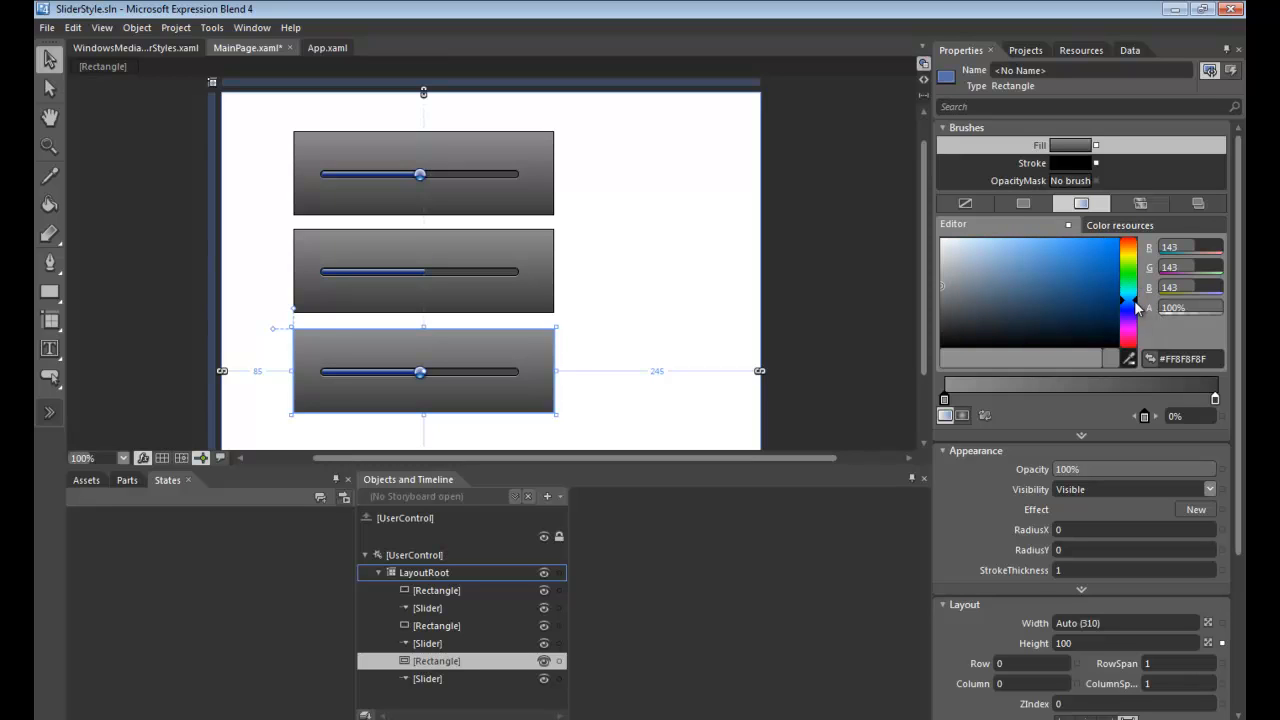
drag(1095, 280, 1136, 304)
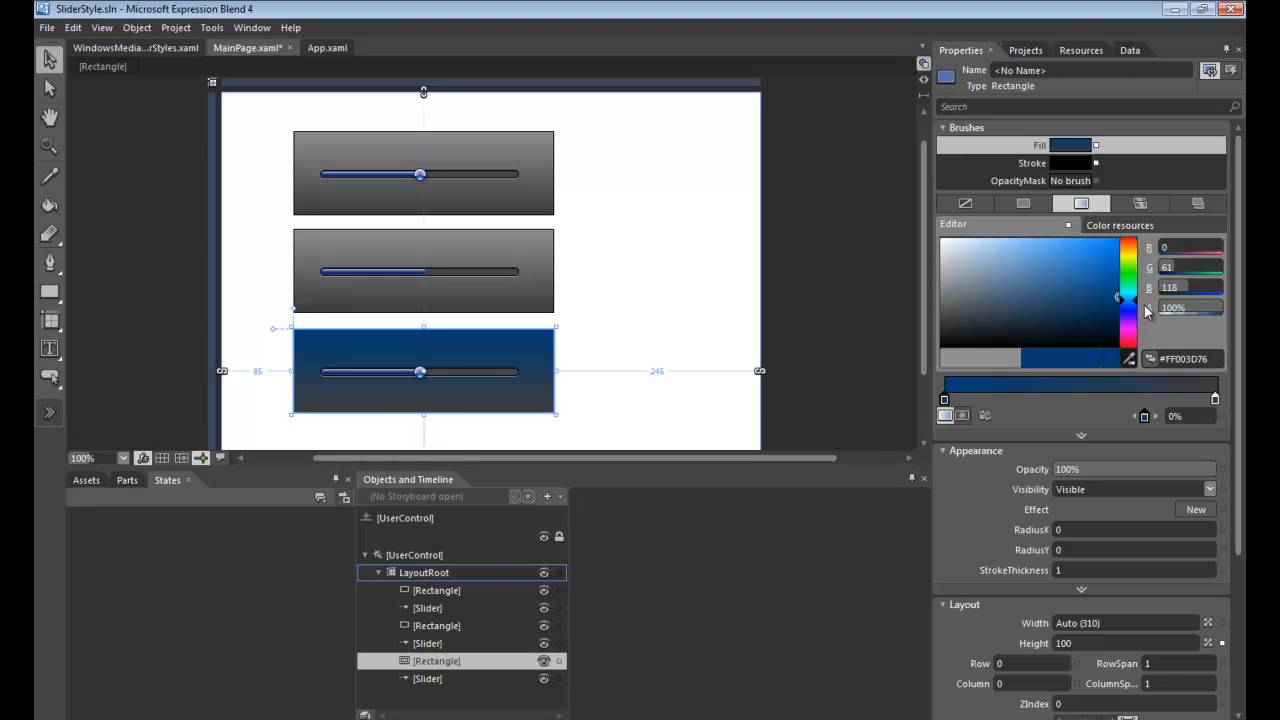
mouse_move(1115, 299)
mouse_down()
mouse_move(1088, 296)
mouse_move(1135, 326)
mouse_up()
click(1215, 399)
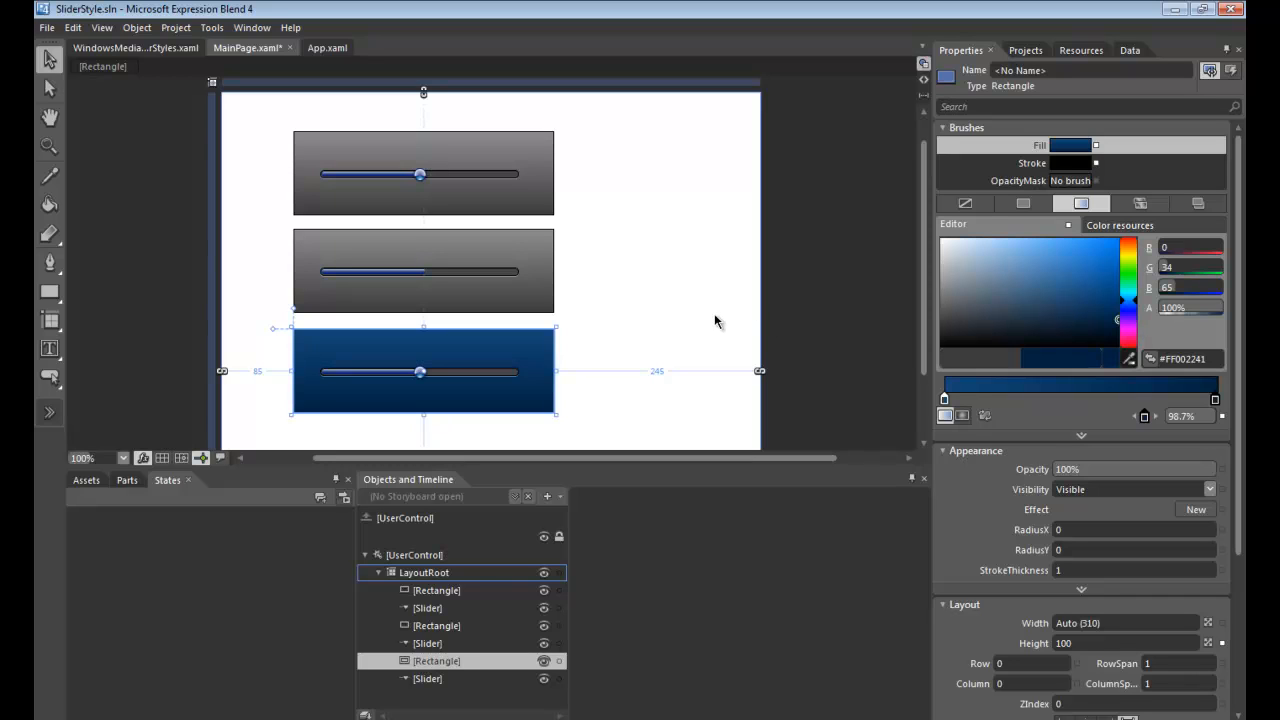
Set the background of the slider on the blue rectangle to black with 30% alpha, and deselect it
click(492, 379)
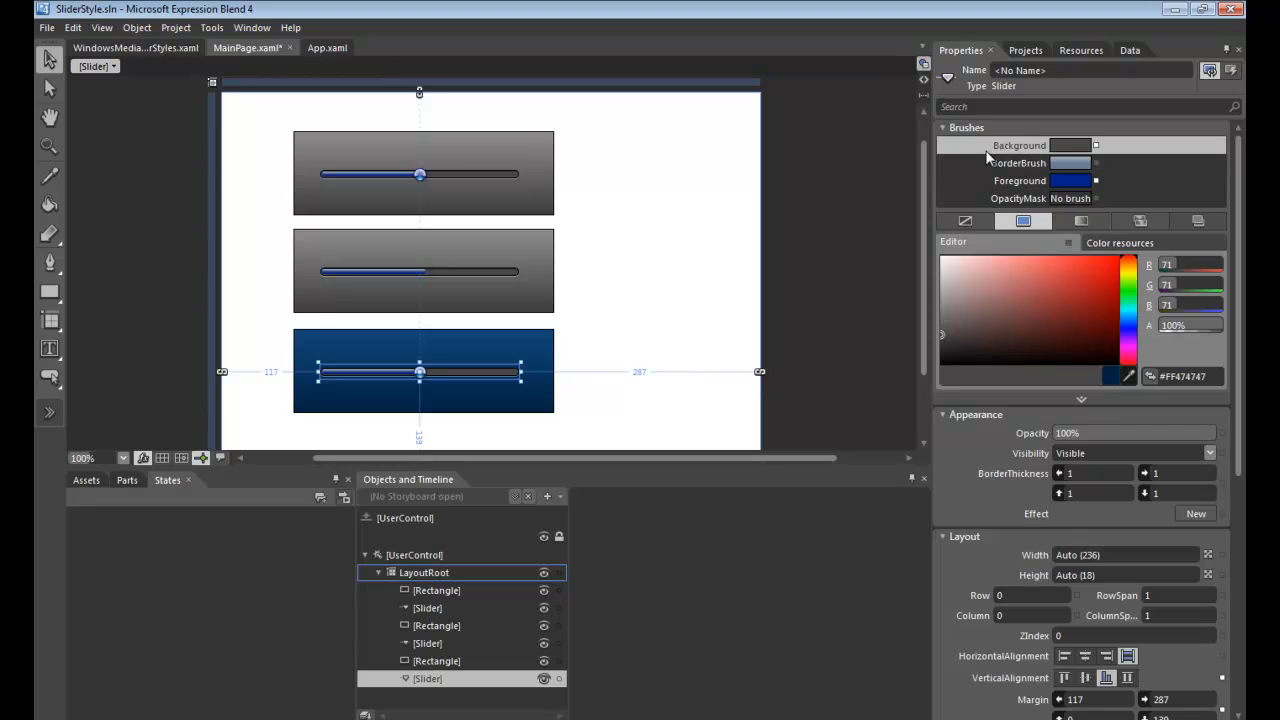
click(940, 335)
drag(944, 338, 934, 376)
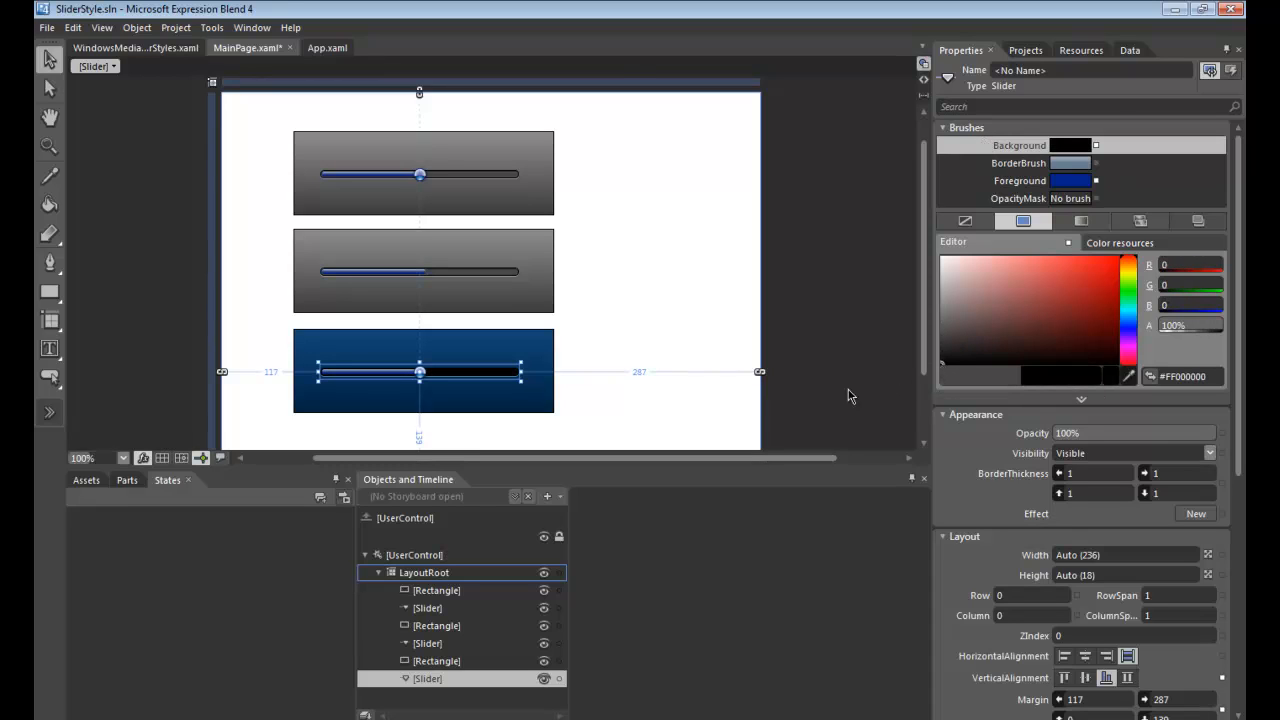
click(1172, 326)
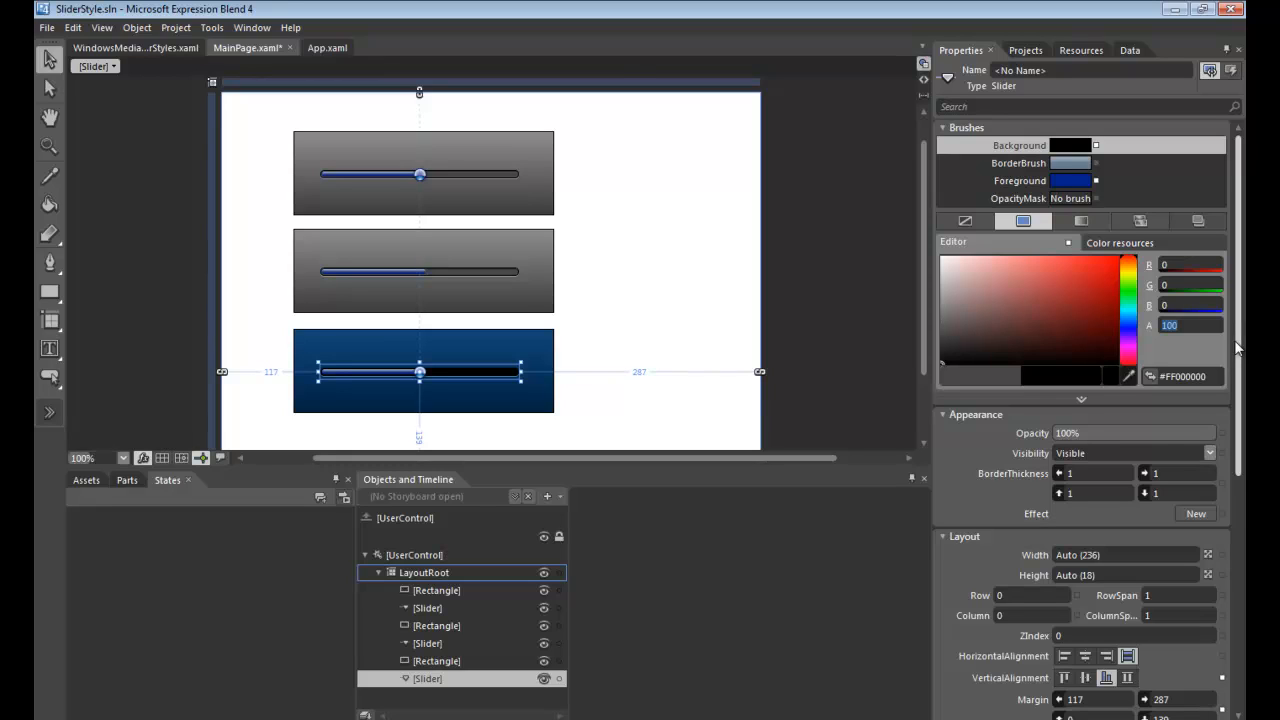
text(20)
key(BackSpace)
key(BackSpace)
text(30)
key(Return)
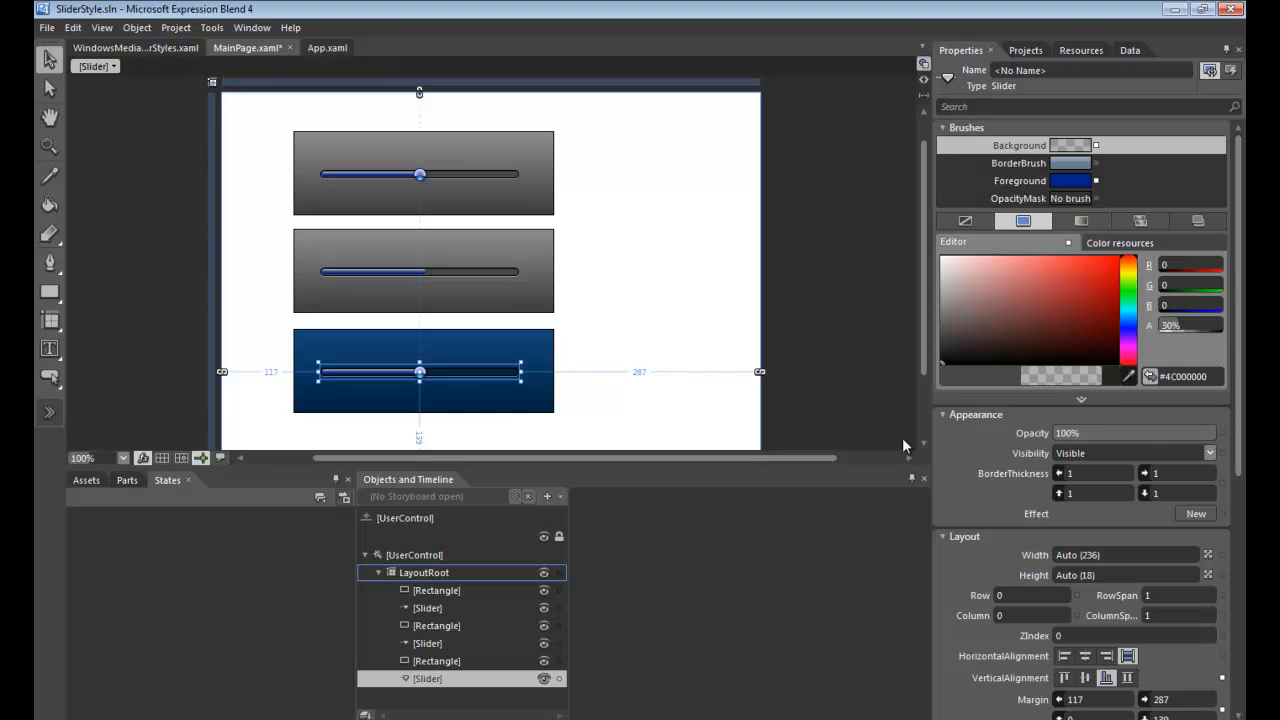
click(603, 418)
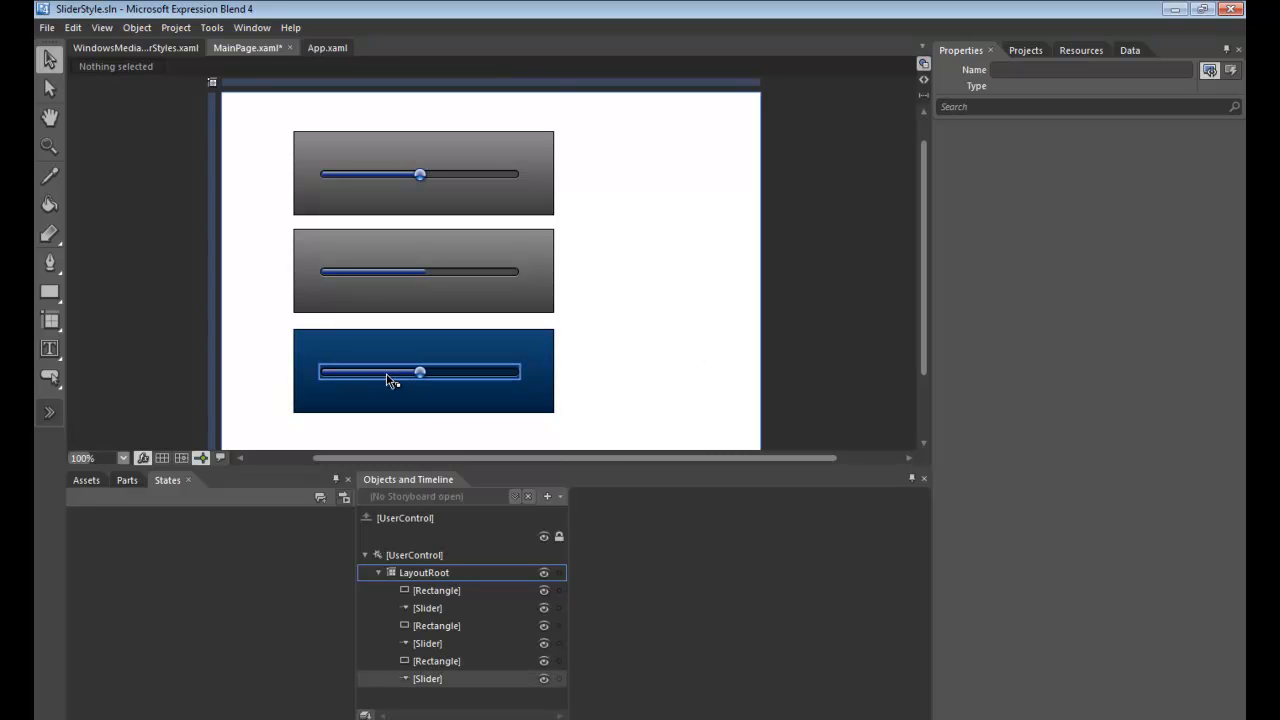
Change the foreground of the slider on the blue rectangle to bright cyan-blue #FF00CAFF, and deselect it
click(421, 372)
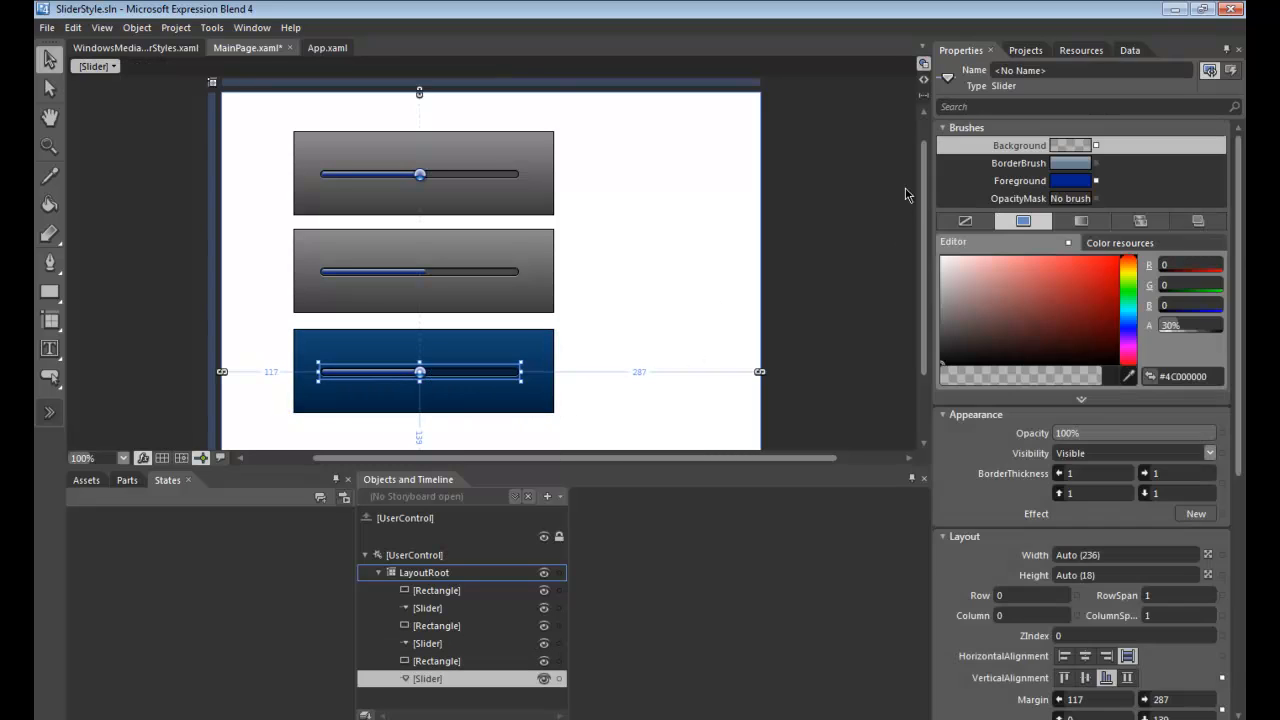
click(996, 182)
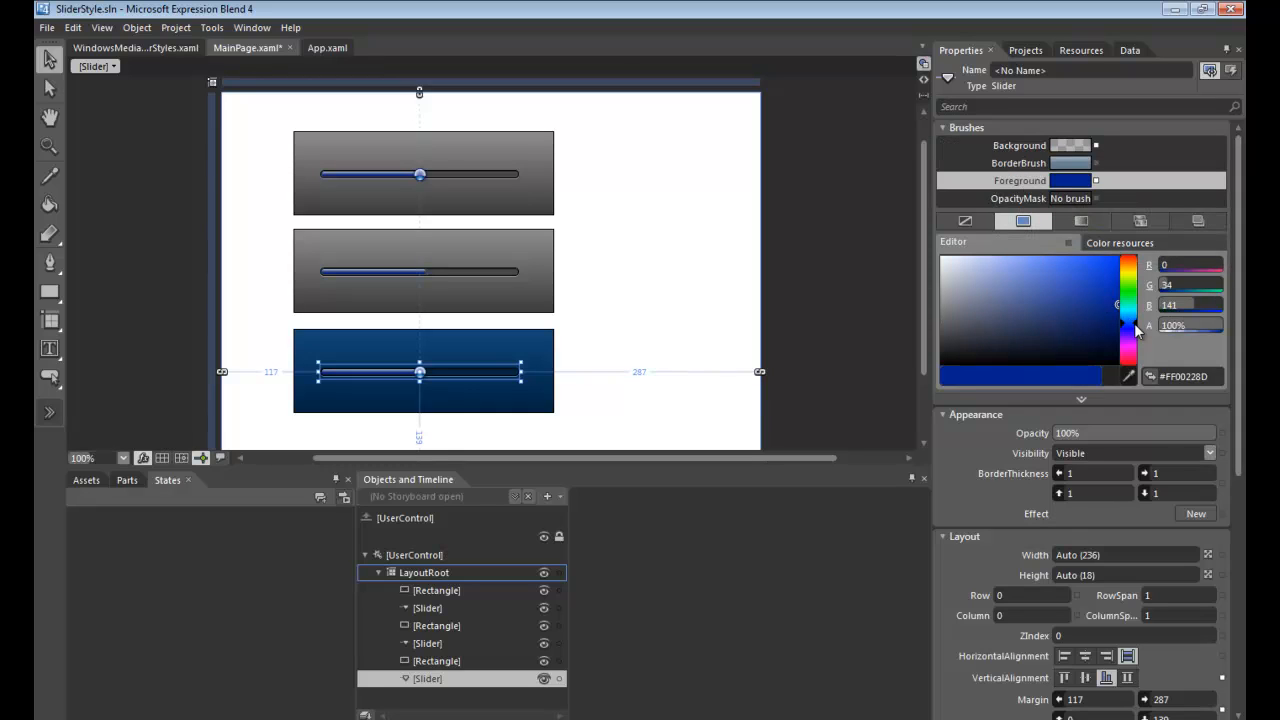
drag(1136, 332, 1131, 318)
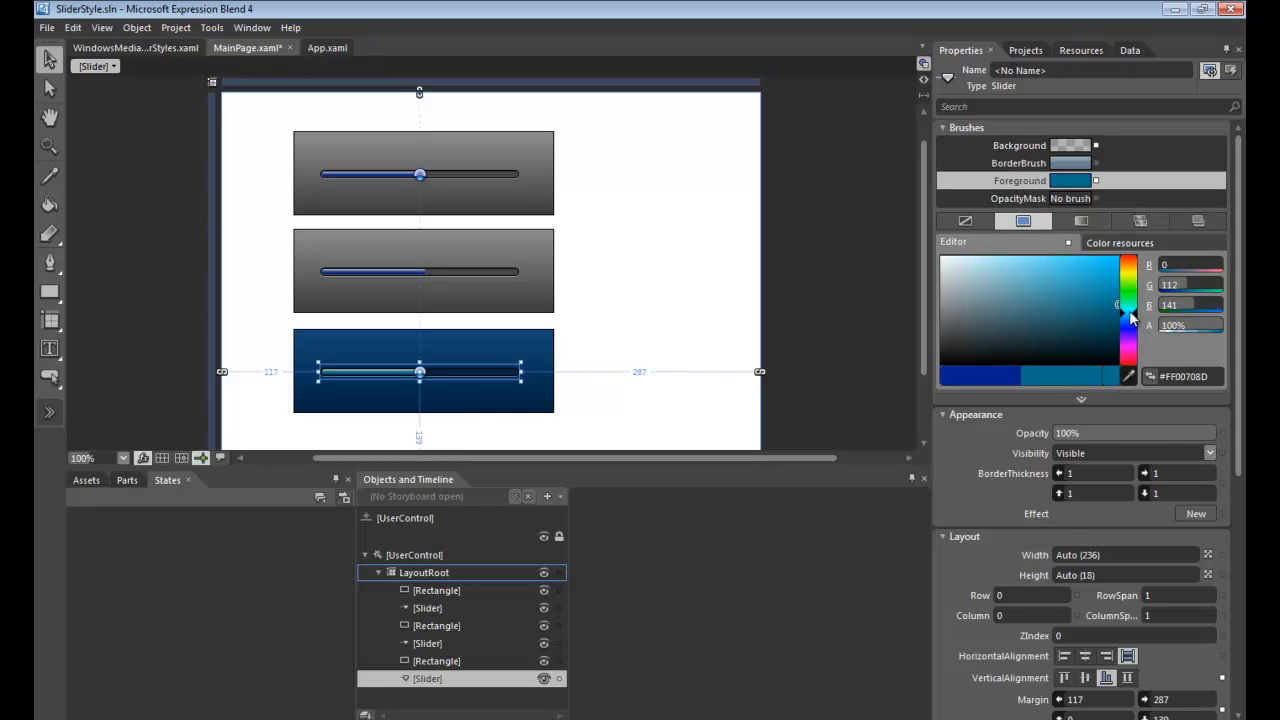
drag(1100, 278, 1123, 254)
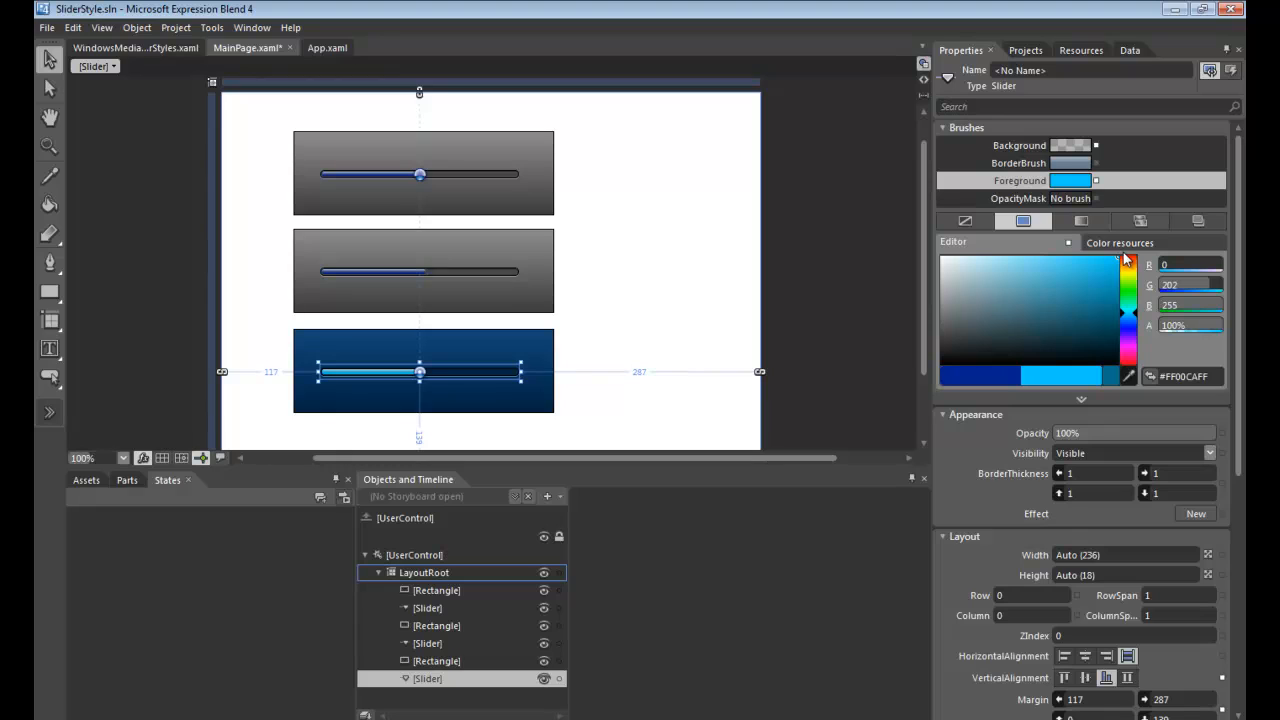
click(634, 335)
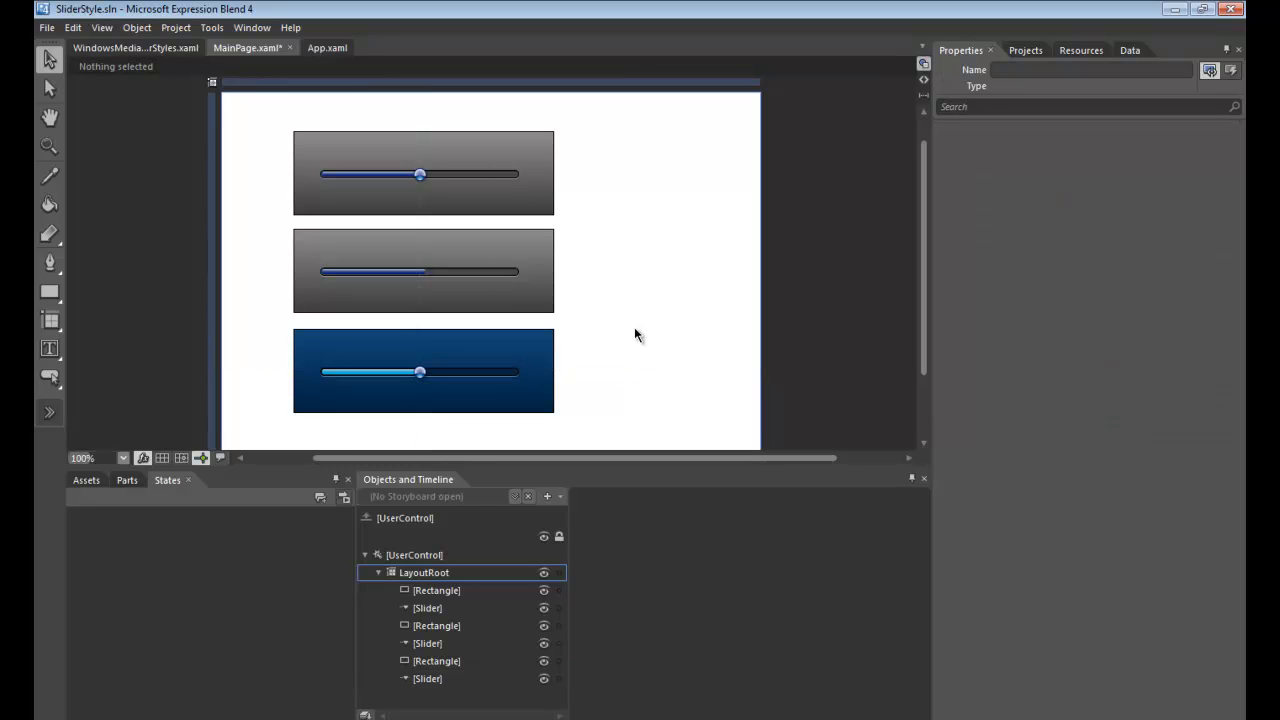
Run the project in the browser and test the slider on the blue rectangle by moving its thumb
click(176, 27)
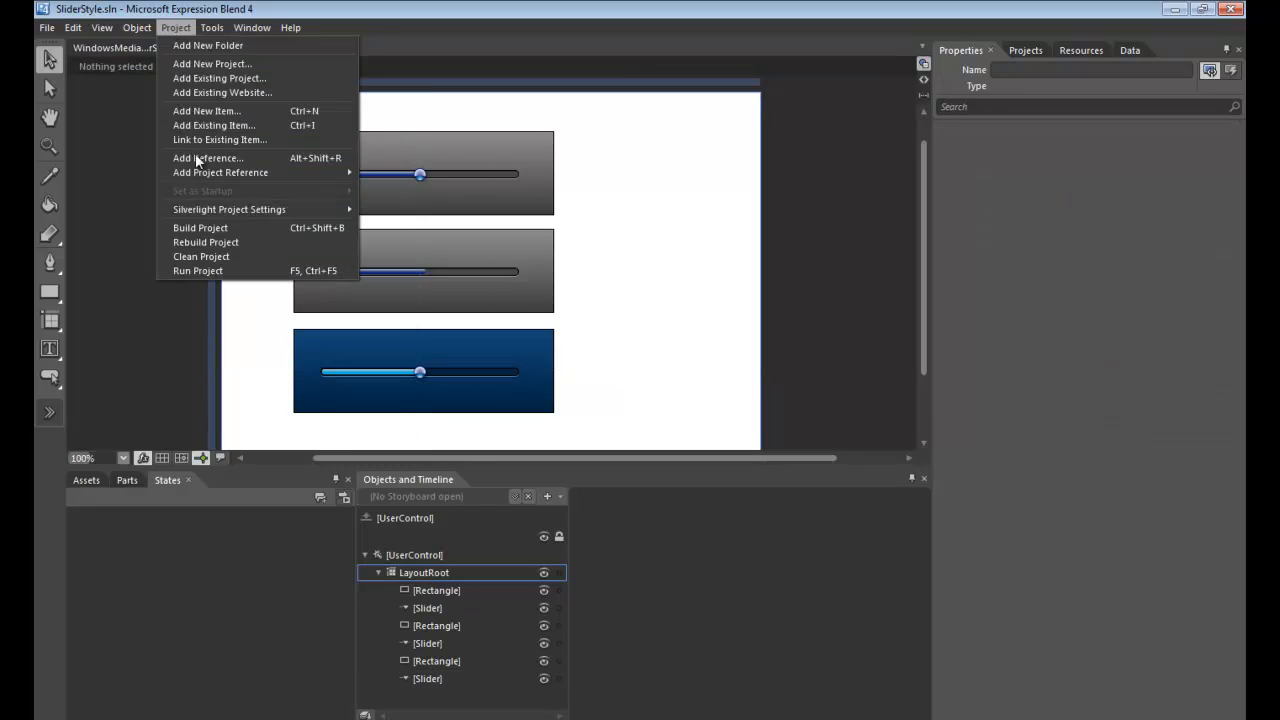
click(196, 271)
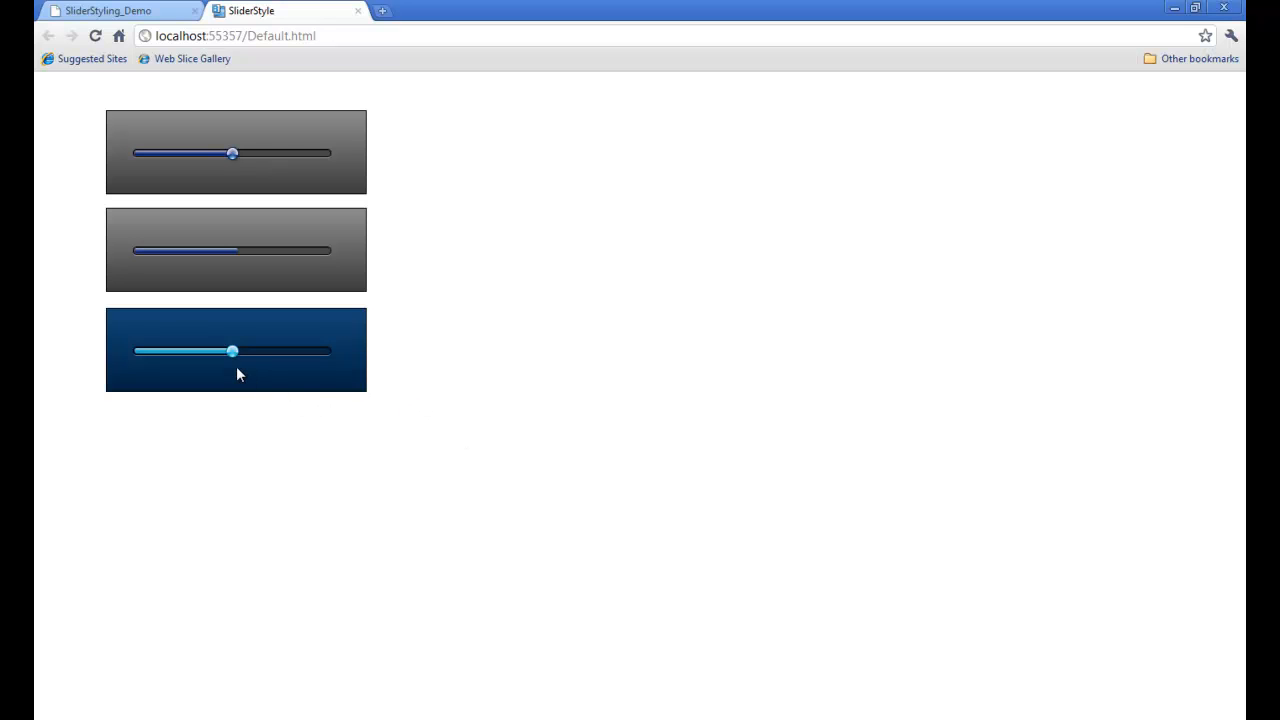
drag(304, 357, 197, 362)
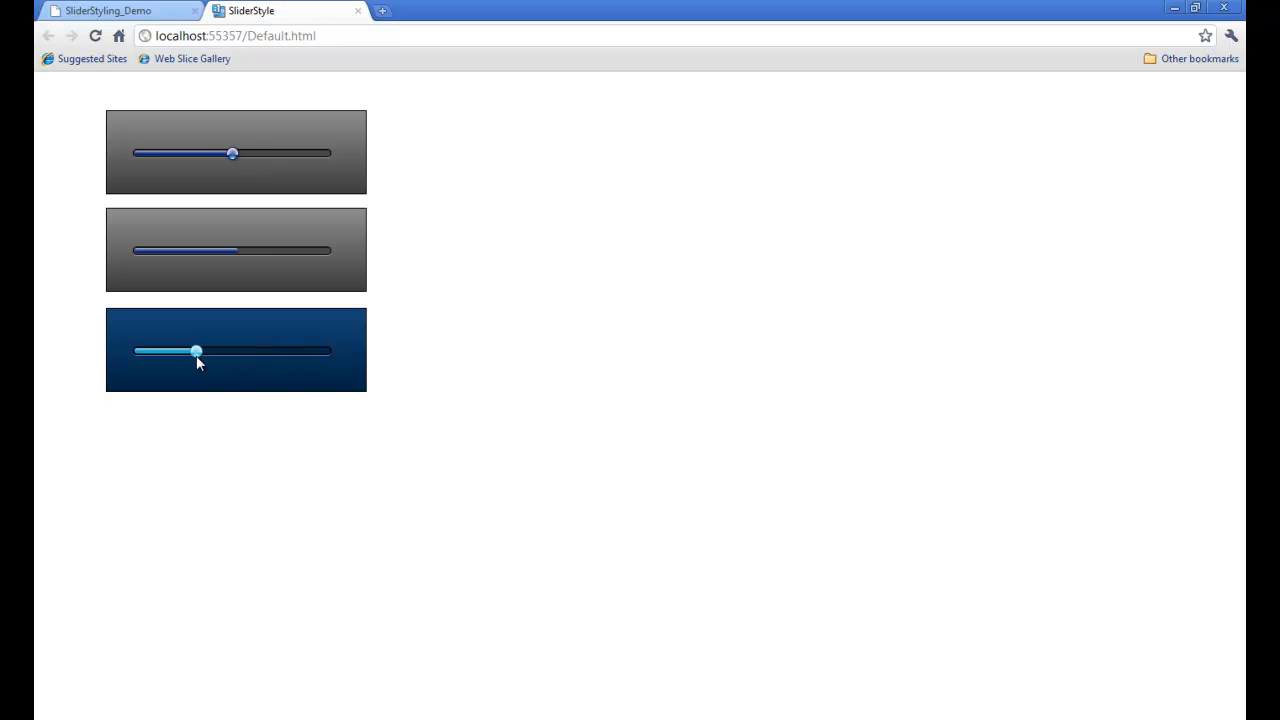